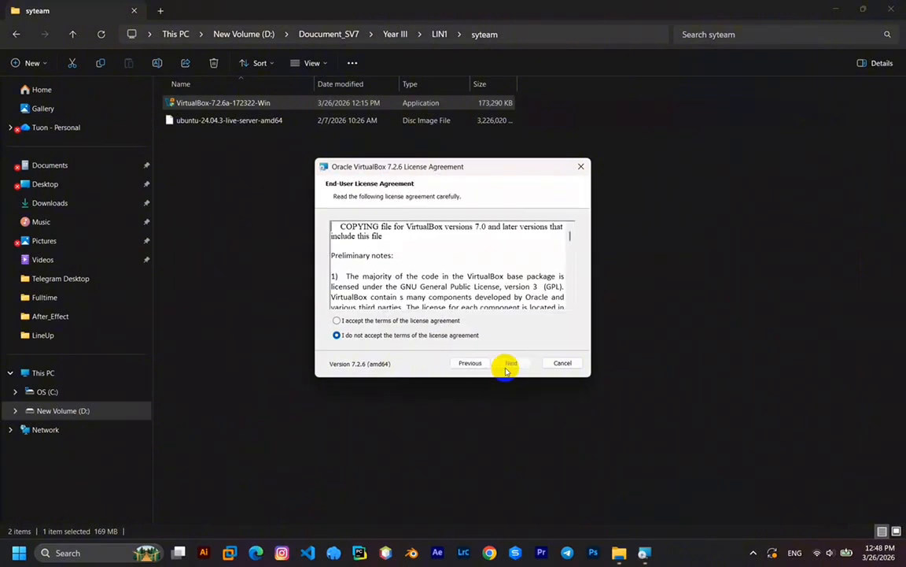
- Install Oracle VirtualBox 7.2.6 with the license accepted and the default features and startup options, and launch it on completion
{"action": "left_click", "coordinate": [373, 321]}
{"action": "left_click", "coordinate": [513, 363]}
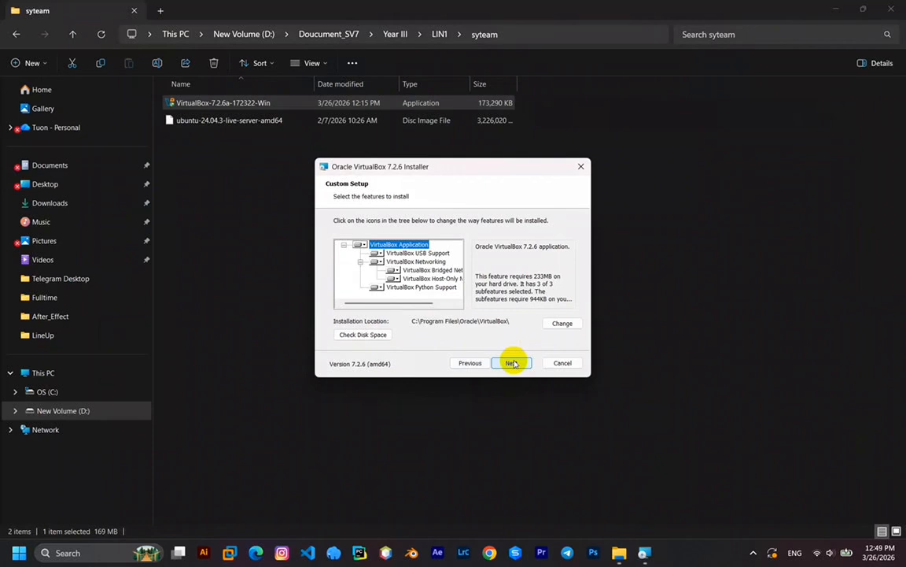
{"action": "left_click", "coordinate": [513, 364]}
{"action": "left_click", "coordinate": [513, 363]}
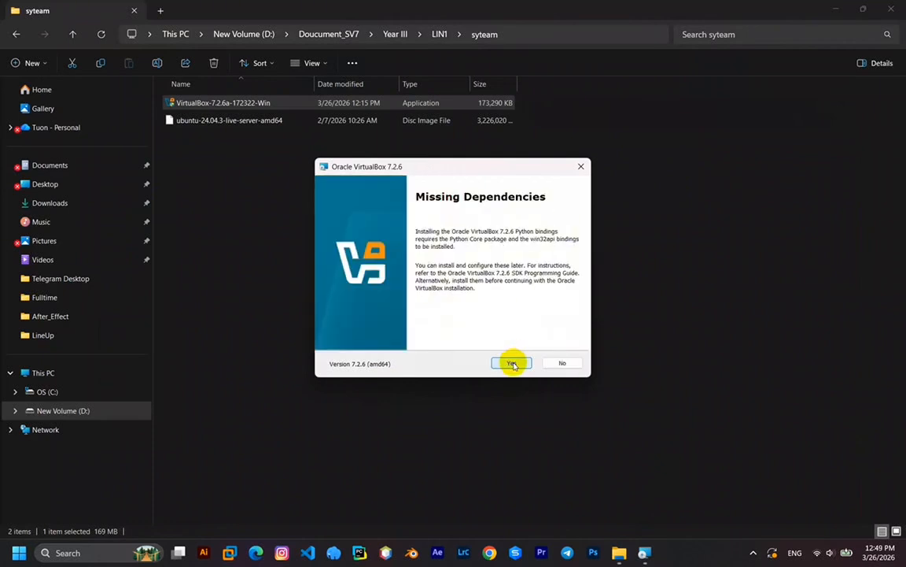
{"action": "left_click", "coordinate": [513, 364]}
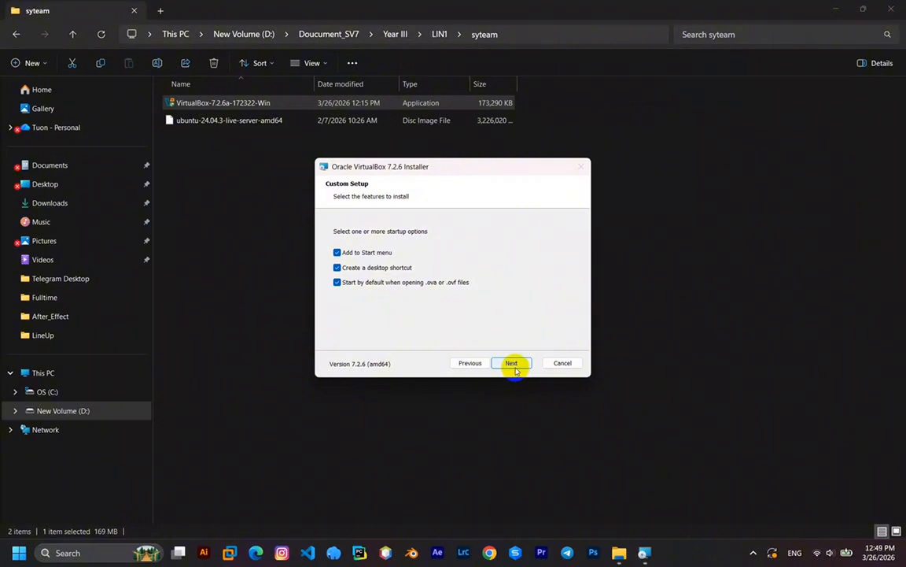
{"action": "left_click", "coordinate": [515, 368]}
{"action": "left_click", "coordinate": [513, 363]}
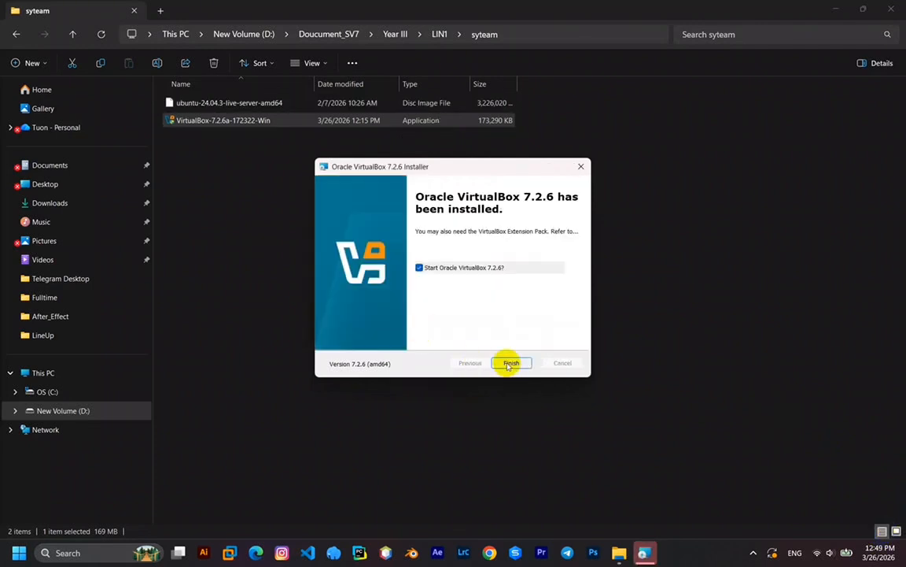
{"action": "left_click", "coordinate": [510, 364]}
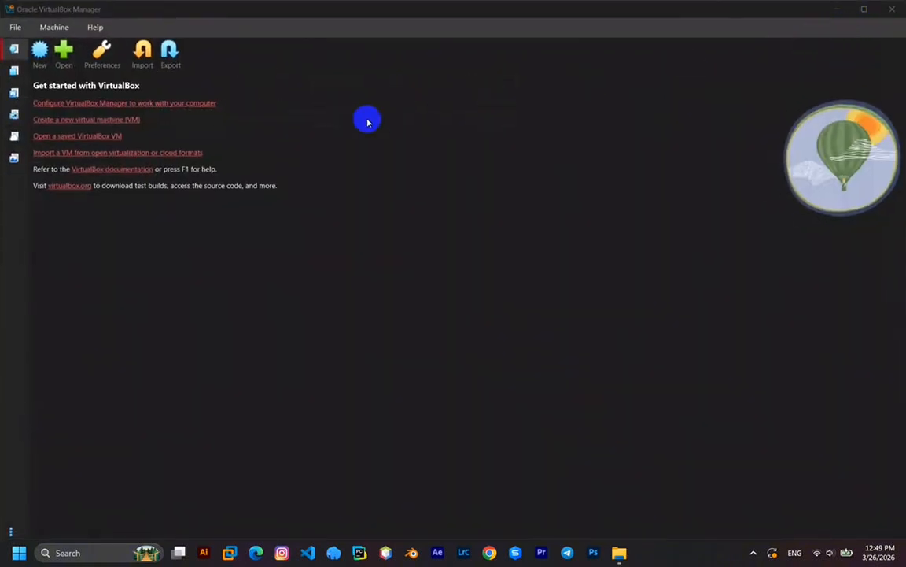
- Start a new virtual machine with the VM name Ubuntu
{"action": "left_click", "coordinate": [36, 55]}
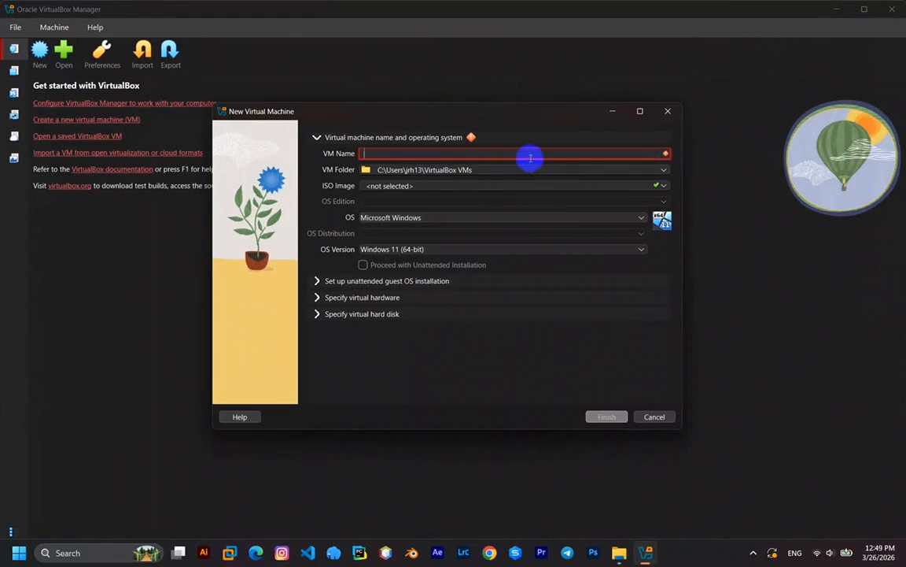
{"action": "type", "text": "Ubuntu"}
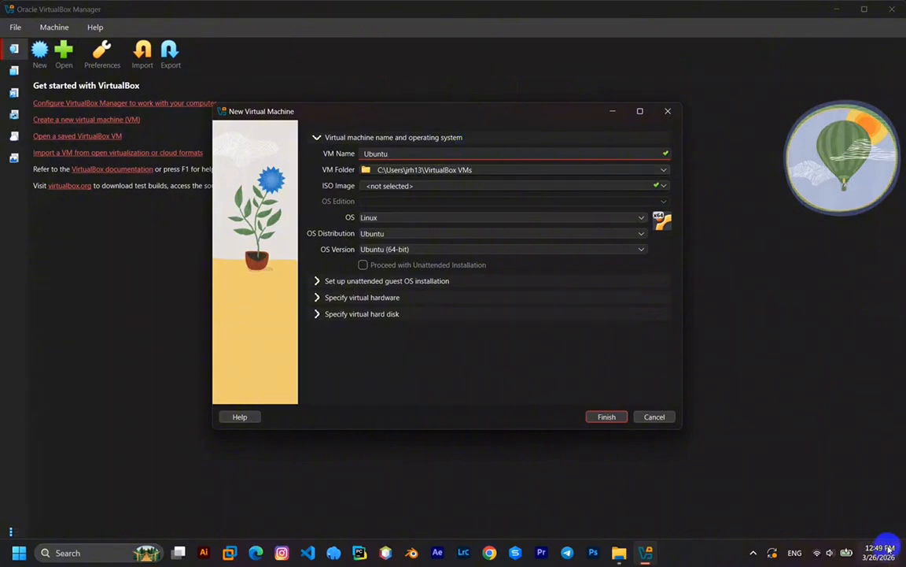
- Browse for another VM folder and go to D:\Doucument_SV7\Year III\LIN1\syteam
{"action": "left_click", "coordinate": [661, 170]}
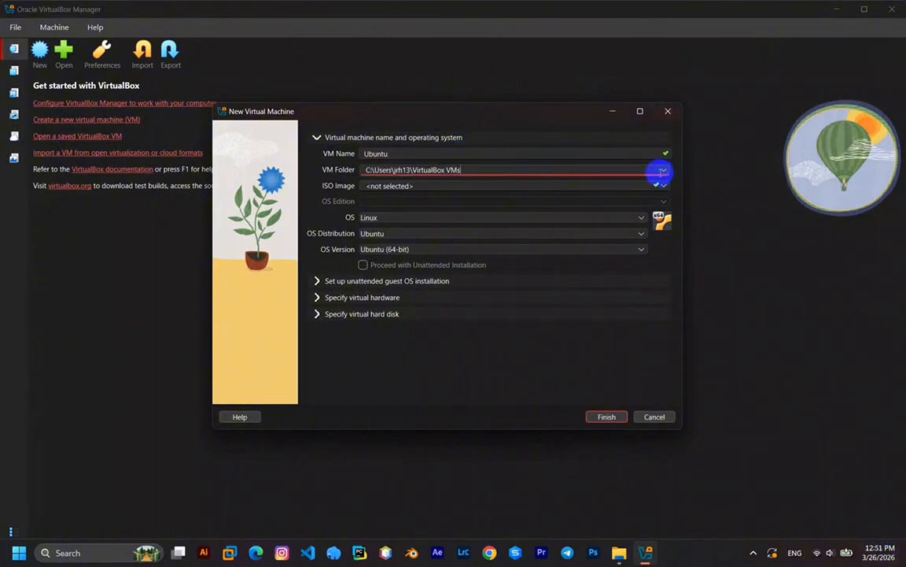
{"action": "left_click", "coordinate": [663, 172]}
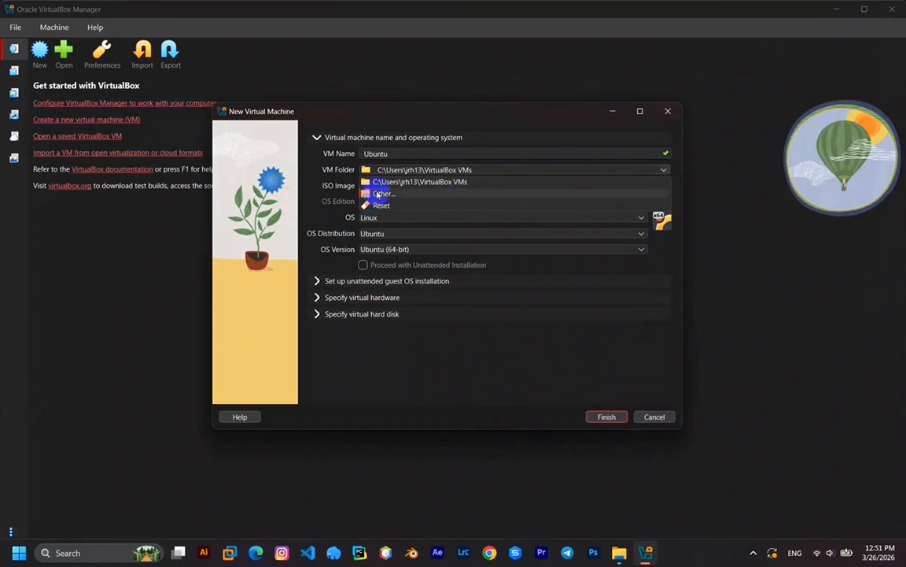
{"action": "left_click", "coordinate": [391, 192]}
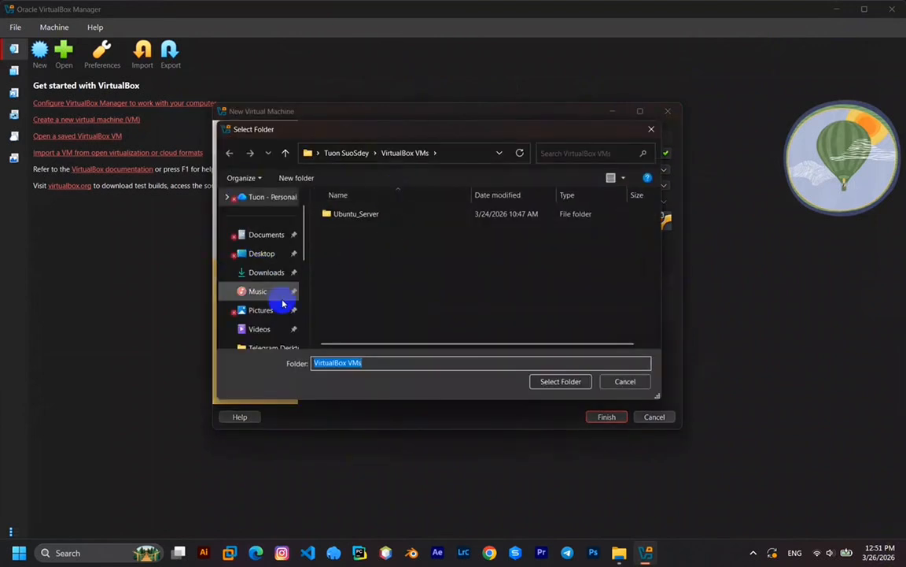
{"action": "left_click_drag", "start_coordinate": [304, 233], "coordinate": [323, 293]}
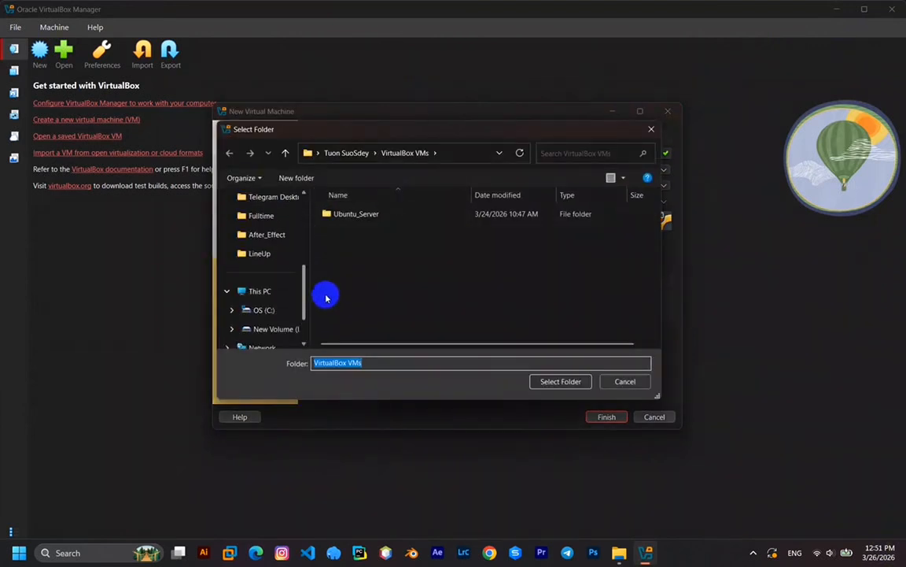
{"action": "left_click", "coordinate": [252, 326]}
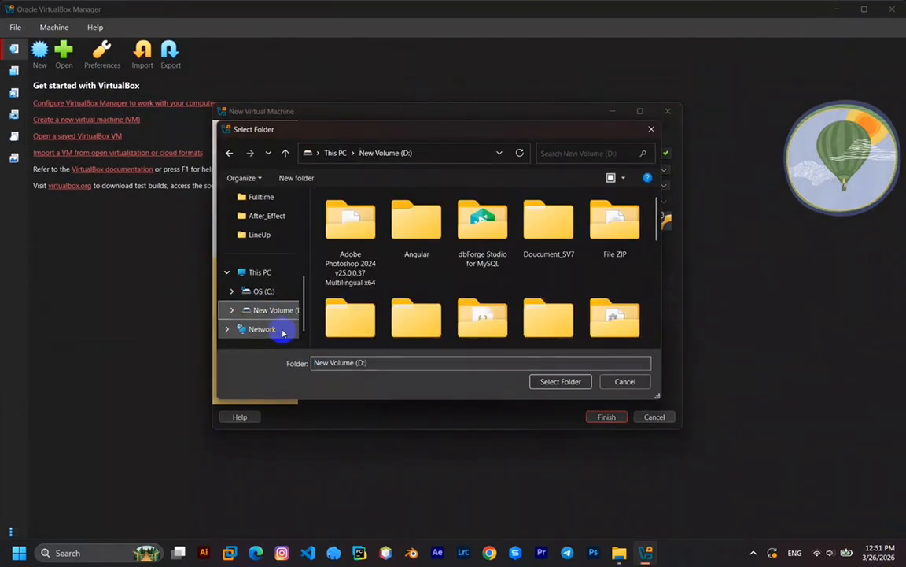
{"action": "double_click", "coordinate": [546, 240]}
{"action": "double_click", "coordinate": [480, 246]}
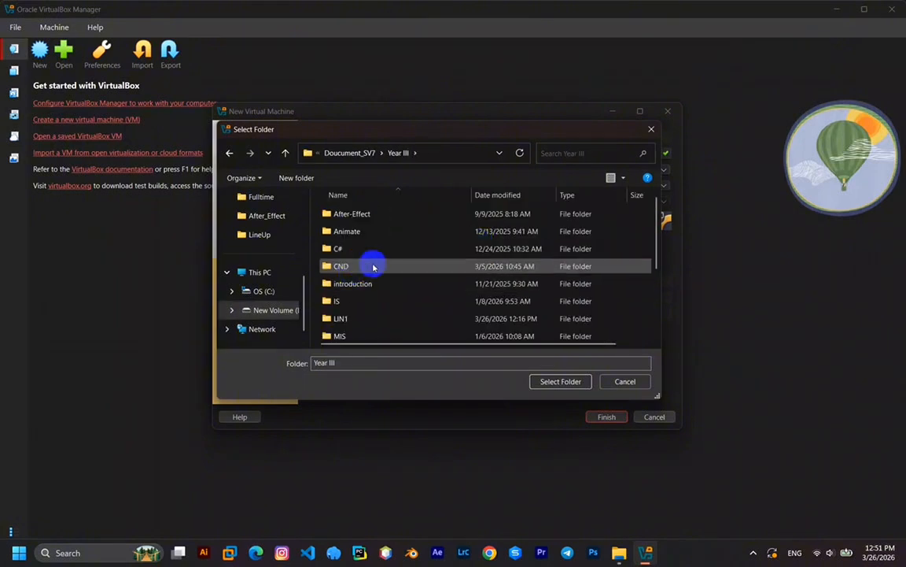
{"action": "scroll", "coordinate": [375, 267], "scroll_direction": "down", "scroll_amount": 2}
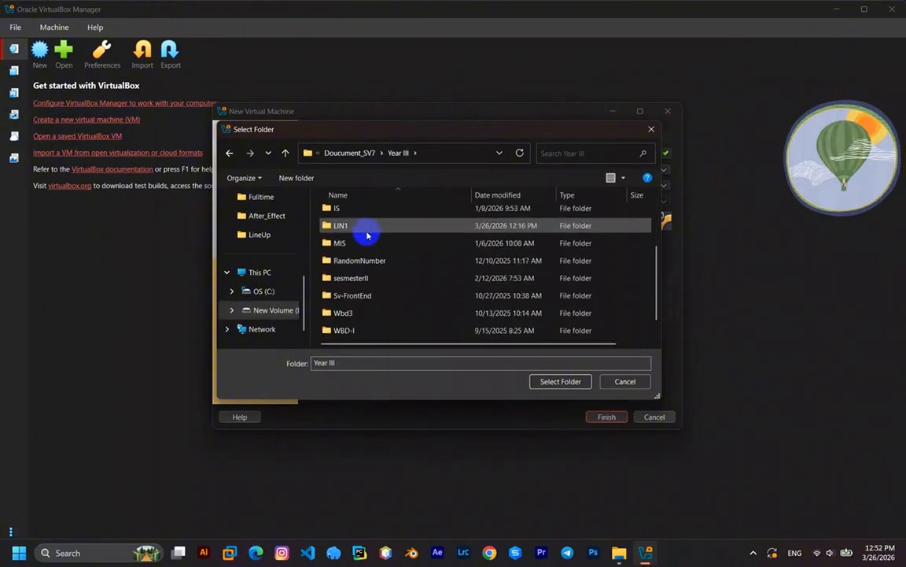
{"action": "double_click", "coordinate": [368, 227]}
{"action": "double_click", "coordinate": [397, 216]}
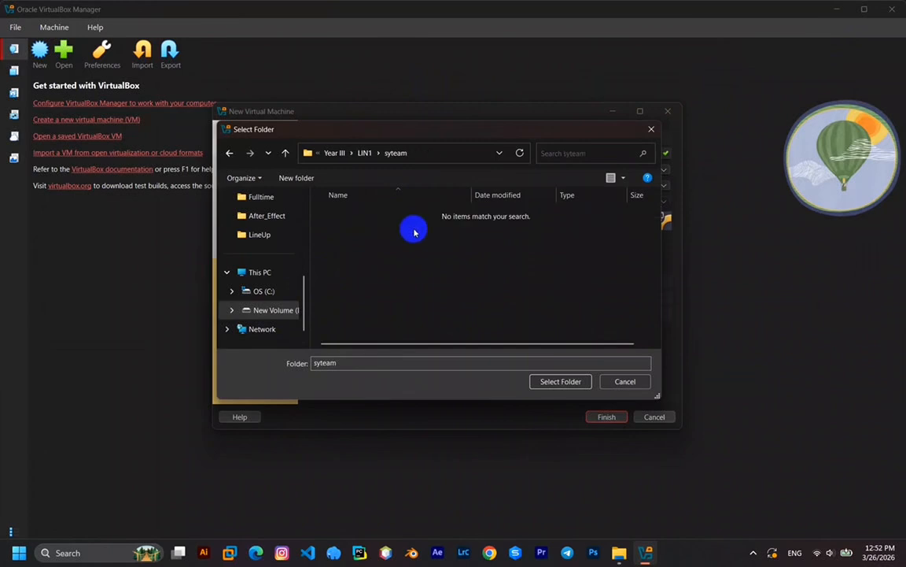
- Create a folder named Ubuntu inside syteam and choose it as the VM folder
{"action": "left_click", "coordinate": [288, 183]}
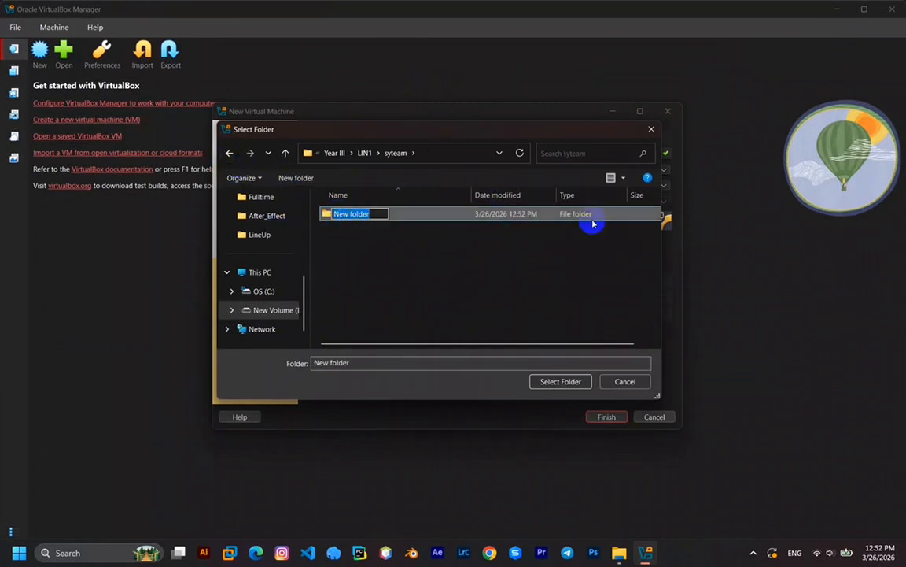
{"action": "type", "text": "Ubuntu"}
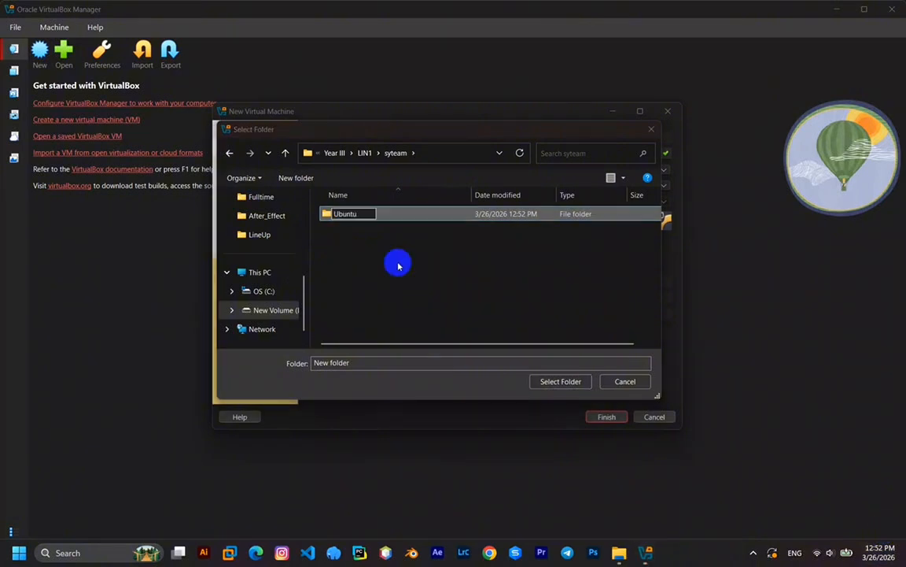
{"action": "key", "text": "Return"}
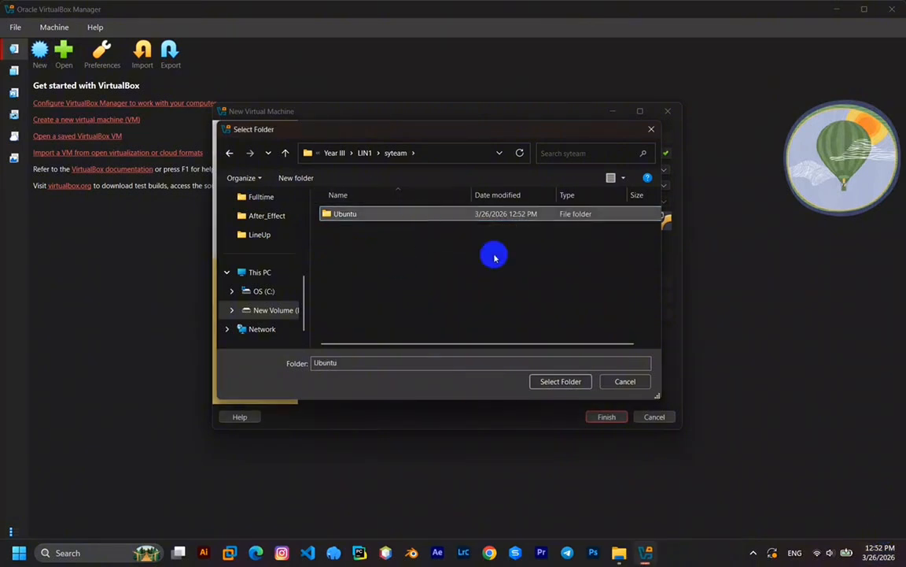
{"action": "left_click", "coordinate": [584, 382]}
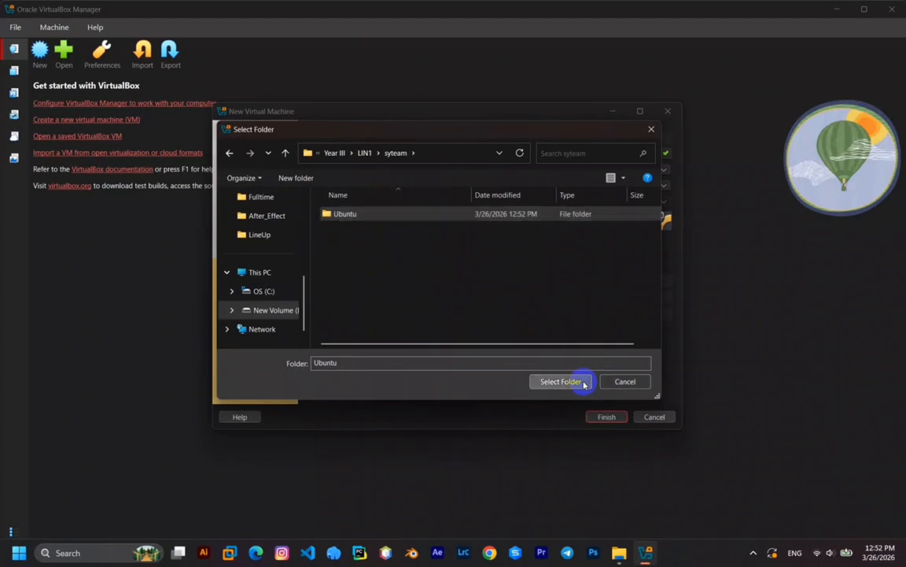
- Set the ISO image to ubuntu-24.04.3-live-server-amd64 from the syteam folder
{"action": "left_click", "coordinate": [448, 186]}
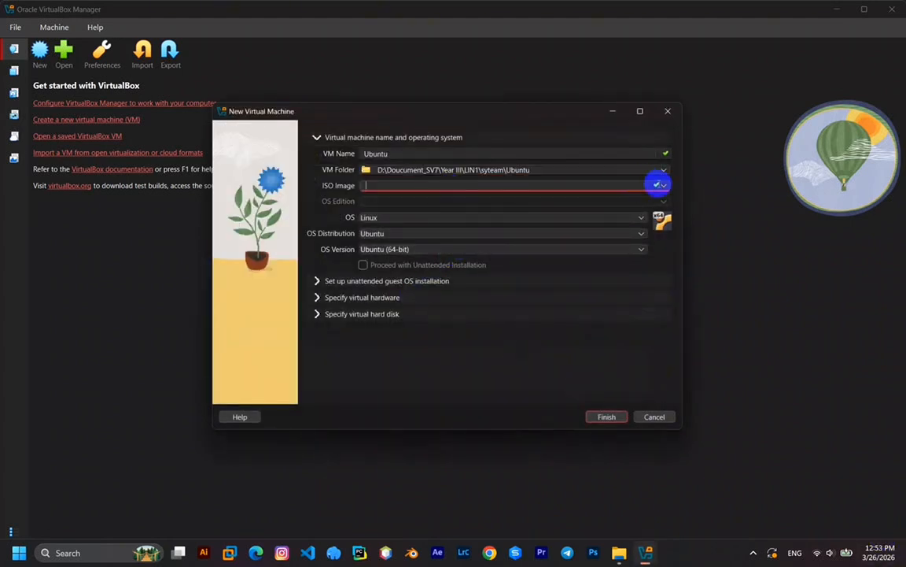
{"action": "left_click", "coordinate": [663, 186]}
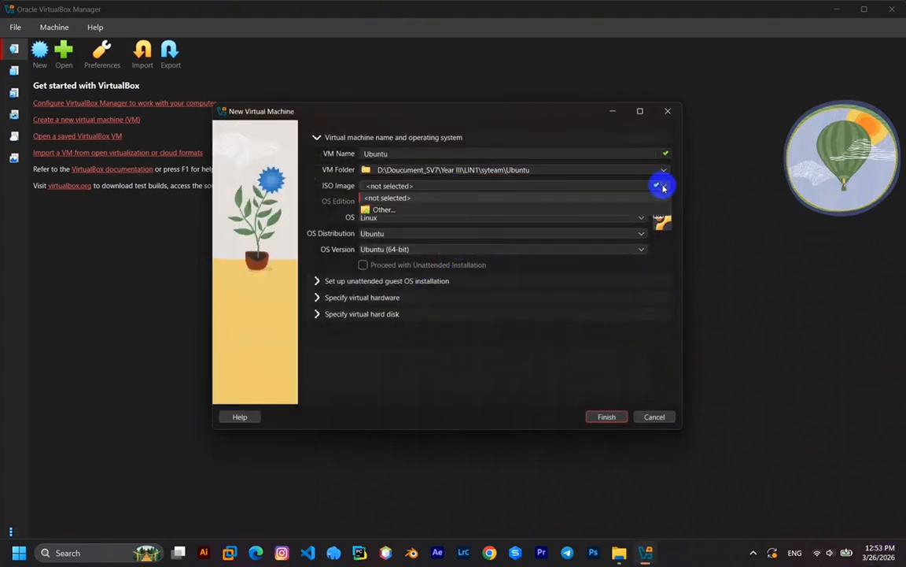
{"action": "left_click", "coordinate": [431, 209]}
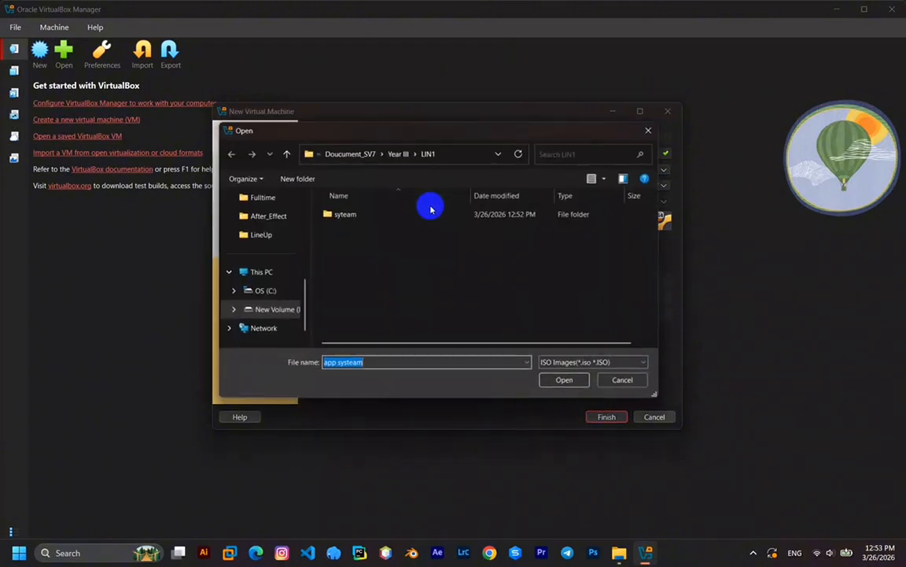
{"action": "double_click", "coordinate": [378, 218]}
{"action": "left_click", "coordinate": [398, 233]}
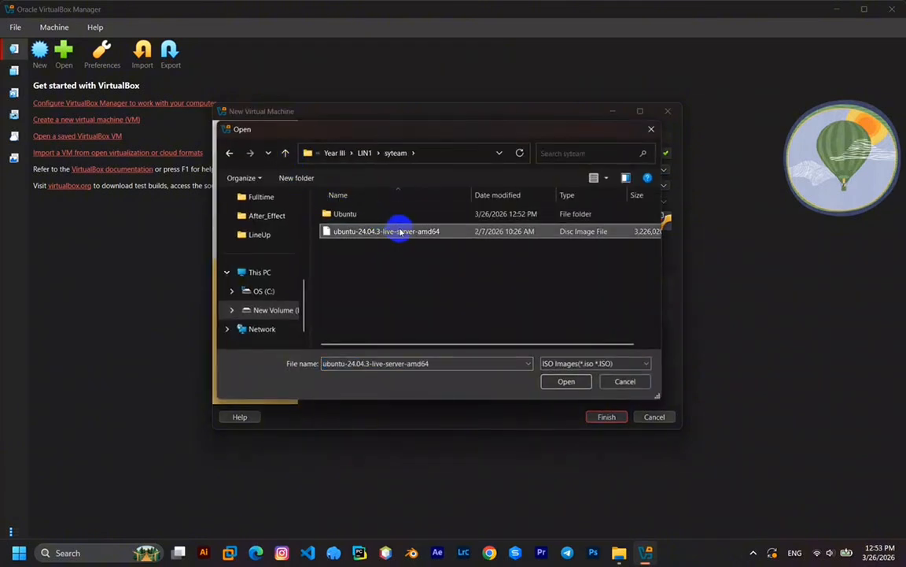
{"action": "left_click", "coordinate": [567, 381]}
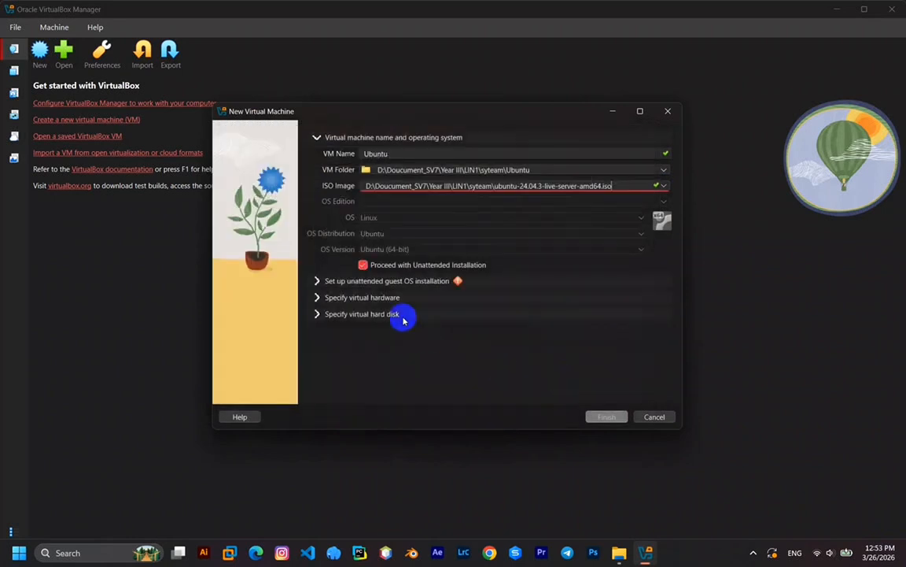
- Turn off unattended installation and create the virtual machine
{"action": "left_click", "coordinate": [362, 264]}
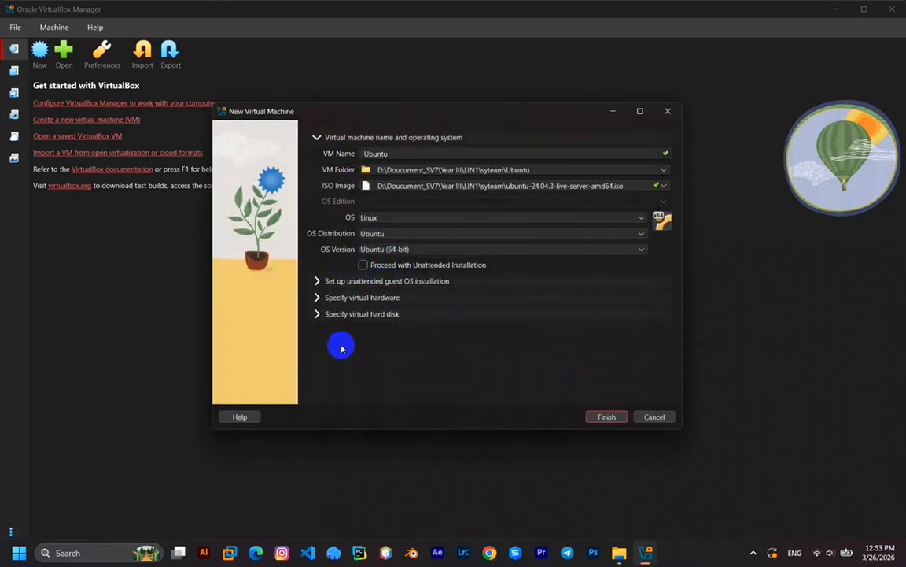
{"action": "left_click", "coordinate": [606, 417]}
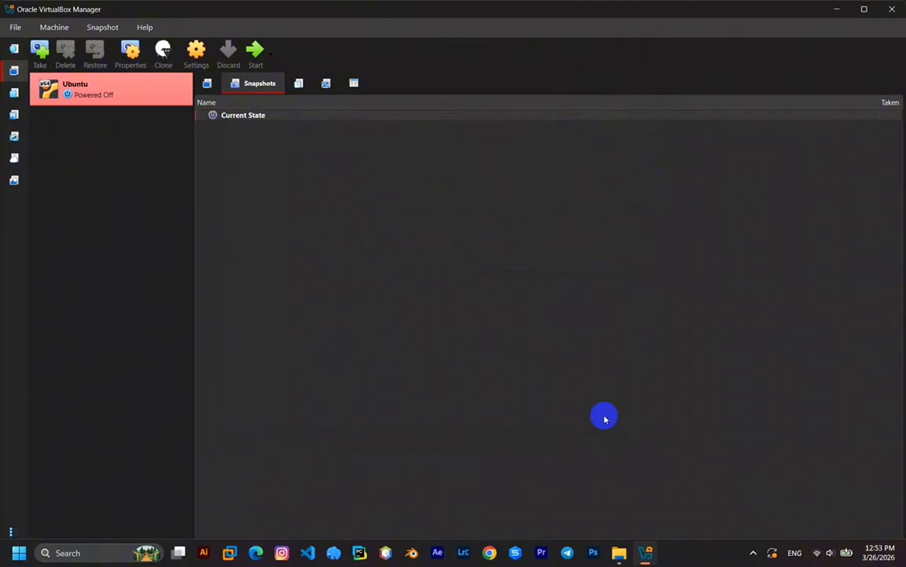
- Set the Ubuntu machine's base memory to 4096 MB in its system settings
{"action": "left_click", "coordinate": [195, 63]}
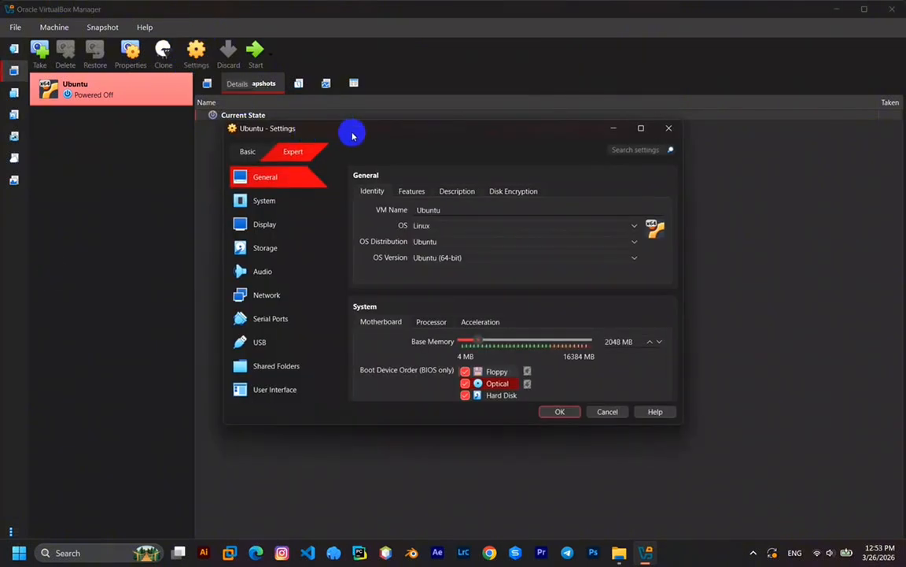
{"action": "left_click", "coordinate": [267, 246]}
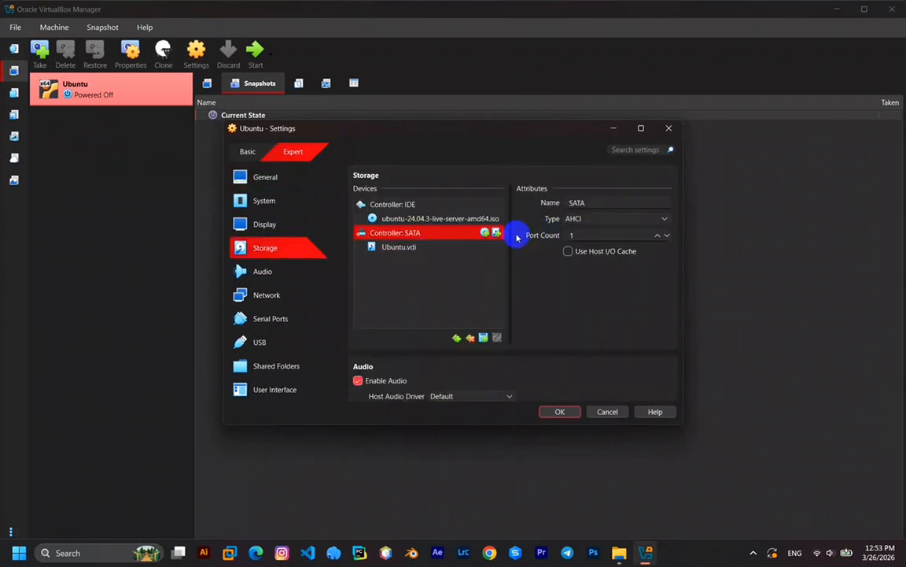
{"action": "left_click", "coordinate": [240, 247]}
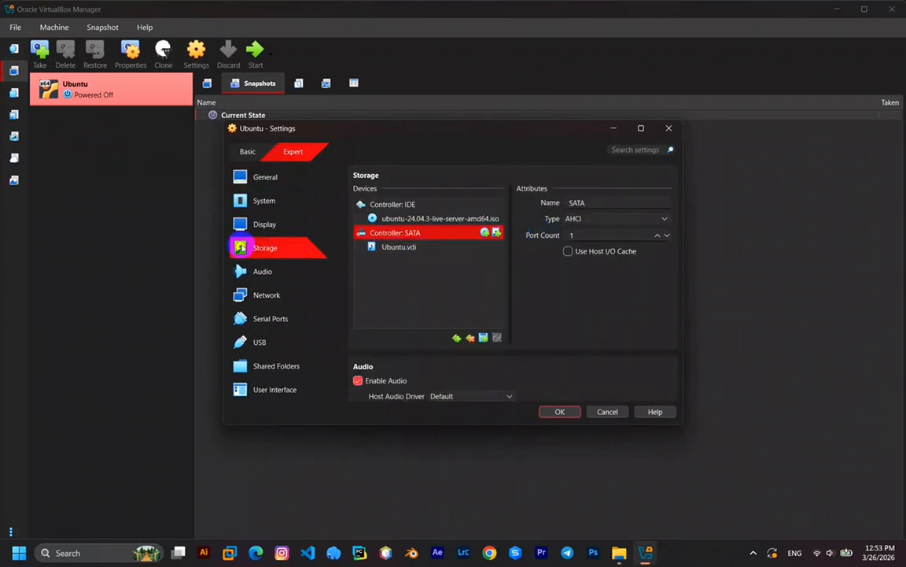
{"action": "left_click", "coordinate": [263, 202]}
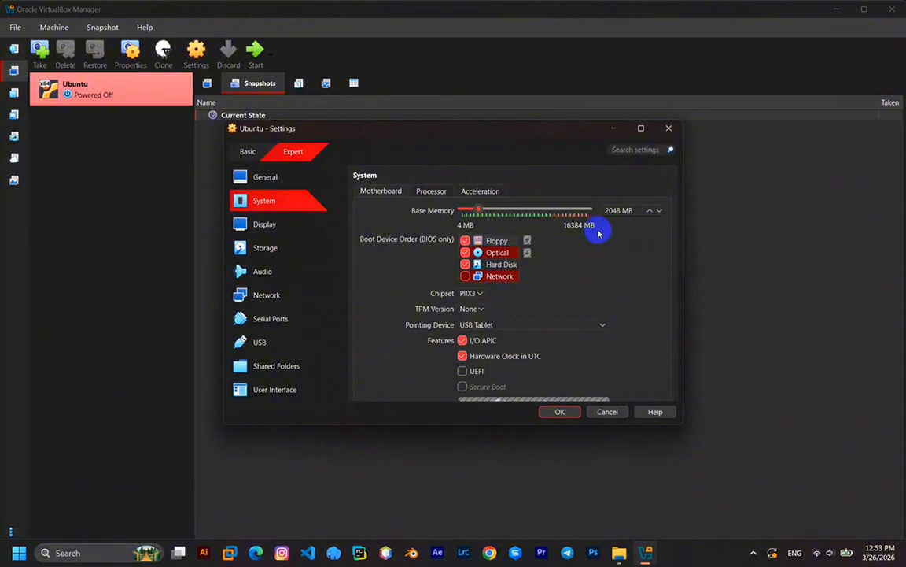
{"action": "left_click", "coordinate": [618, 210]}
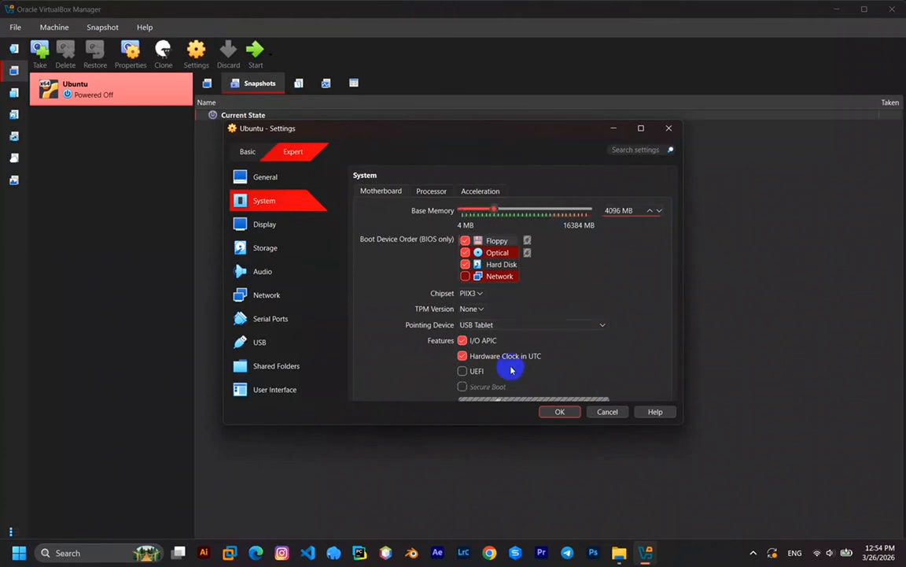
- Set the machine's number of CPUs to 2 and save the settings
{"action": "scroll", "coordinate": [492, 275], "scroll_direction": "down", "scroll_amount": 3}
{"action": "scroll", "coordinate": [472, 252], "scroll_direction": "up", "scroll_amount": 6}
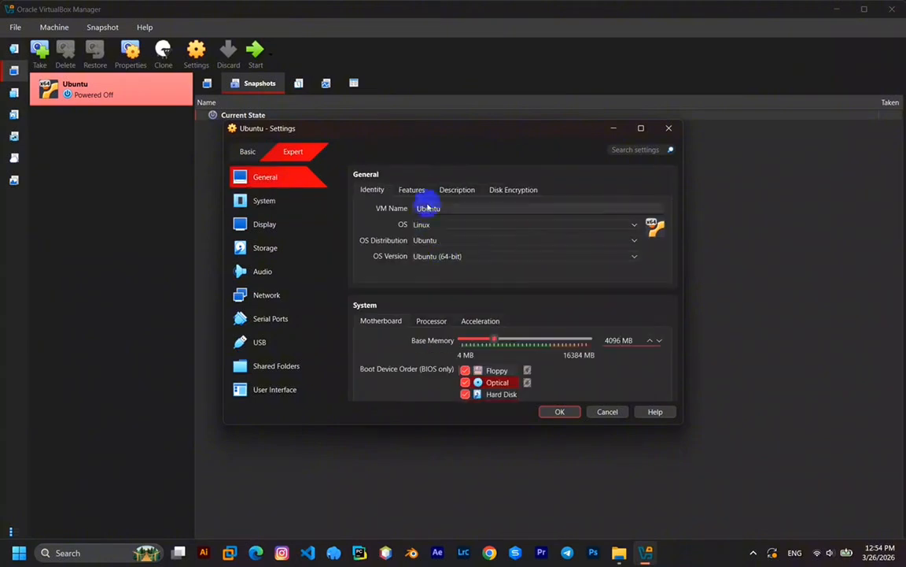
{"action": "scroll", "coordinate": [439, 236], "scroll_direction": "down", "scroll_amount": 2}
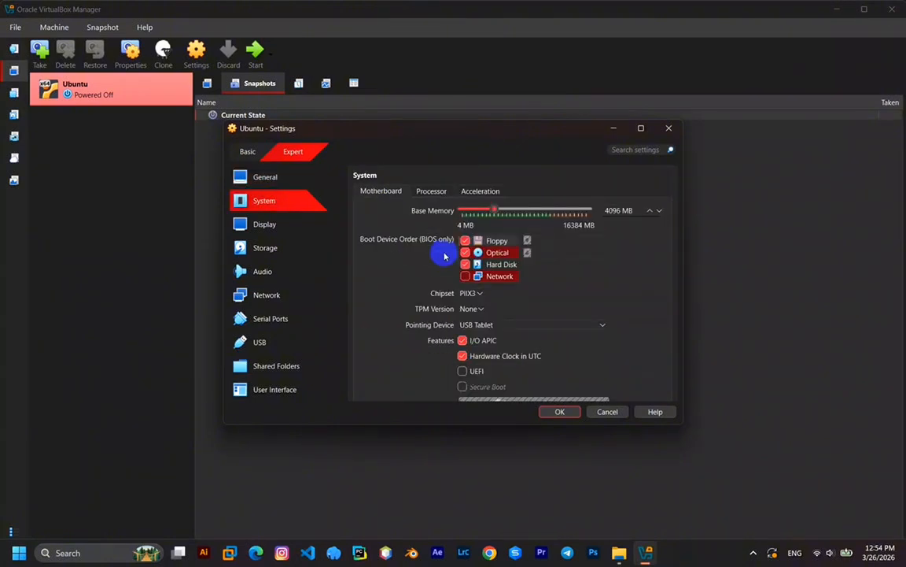
{"action": "left_click", "coordinate": [430, 195]}
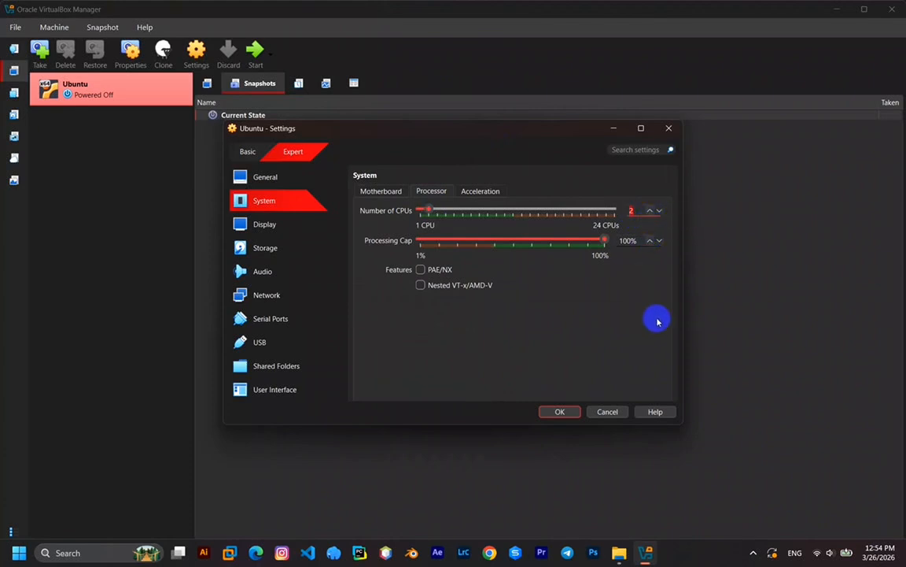
{"action": "left_click", "coordinate": [565, 413]}
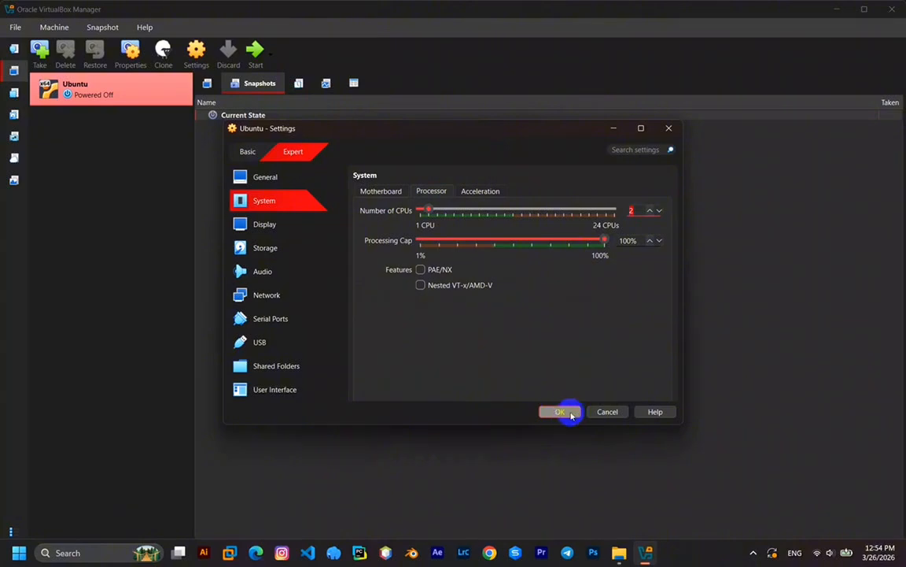
- Save the machine settings and start the Ubuntu virtual machine with GUI in a maximized window
{"action": "left_click", "coordinate": [562, 412]}
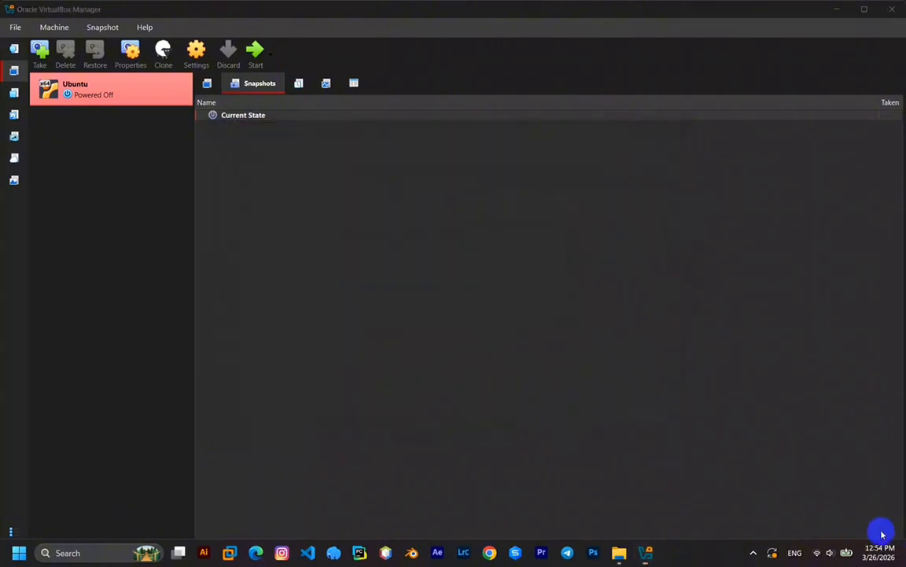
{"action": "right_click", "coordinate": [148, 90]}
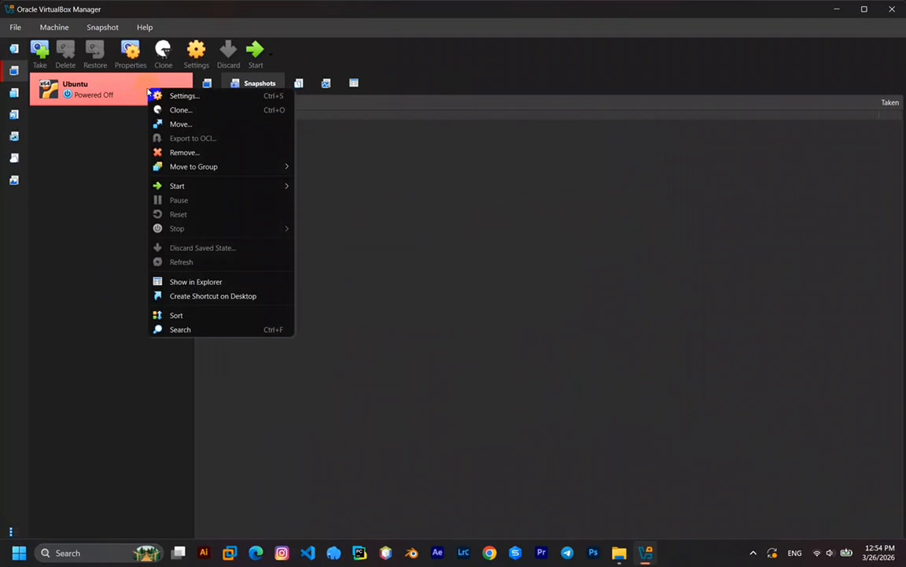
{"action": "mouse_move", "coordinate": [265, 188]}
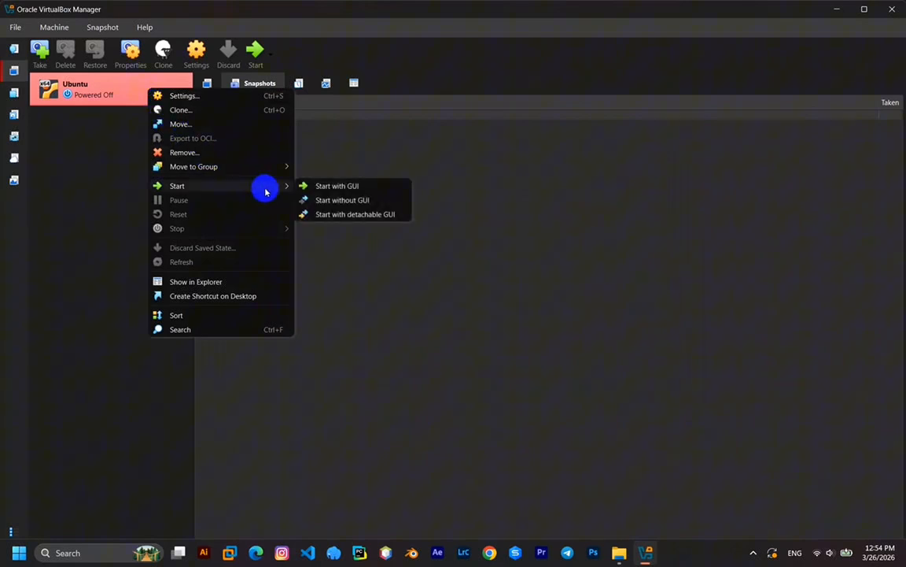
{"action": "left_click", "coordinate": [349, 187]}
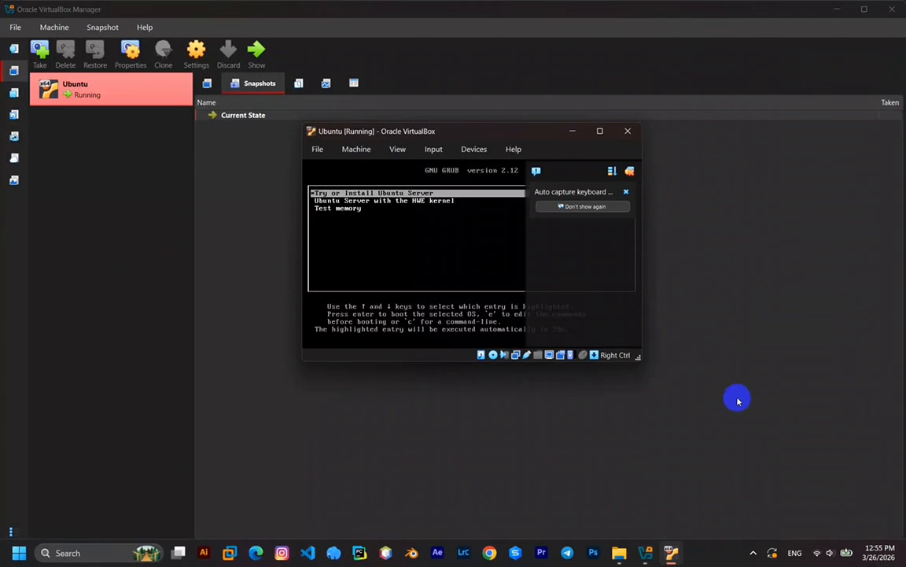
{"action": "left_click", "coordinate": [599, 131]}
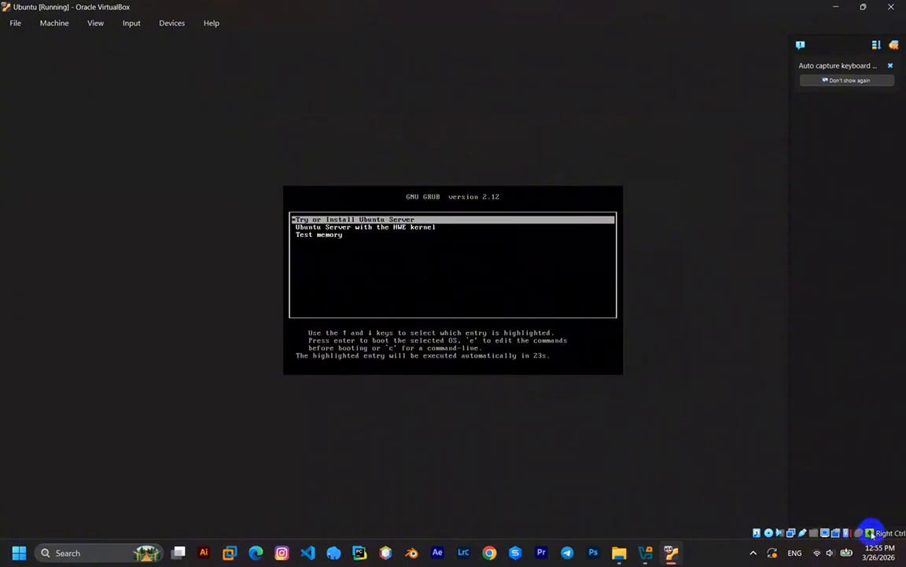
- Boot Try or Install Ubuntu Server in English without updating the installer, keeping the English (US) keyboard layout
{"action": "key", "text": "Return"}
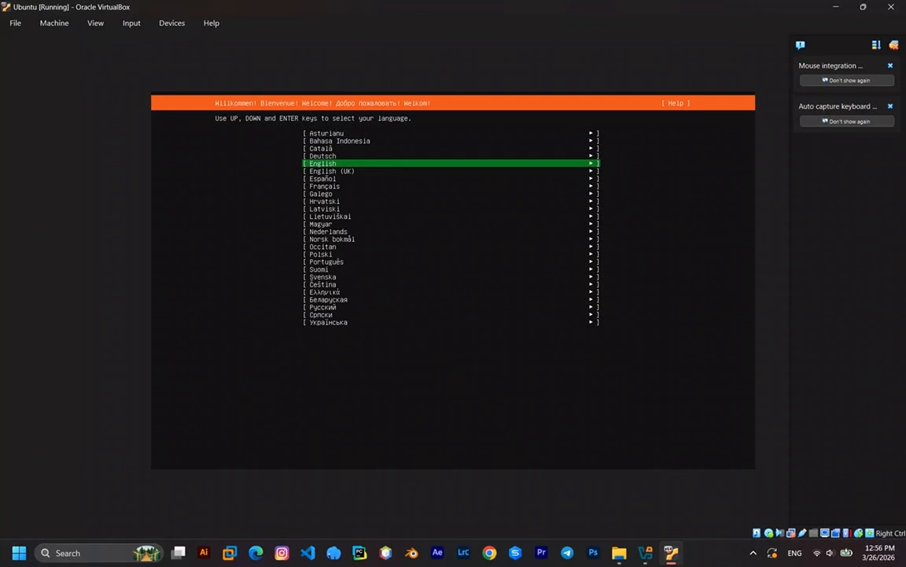
{"action": "key", "text": "Return"}
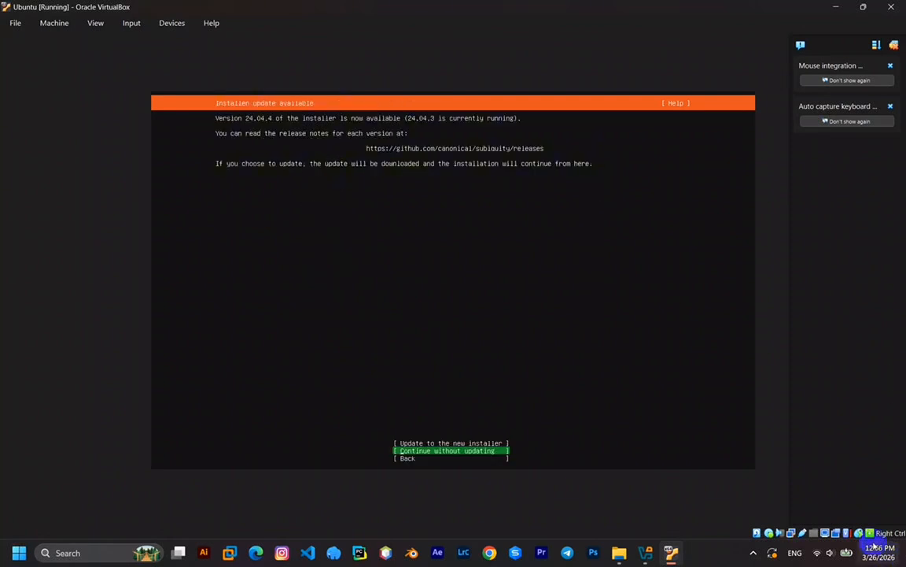
{"action": "key", "text": "Return"}
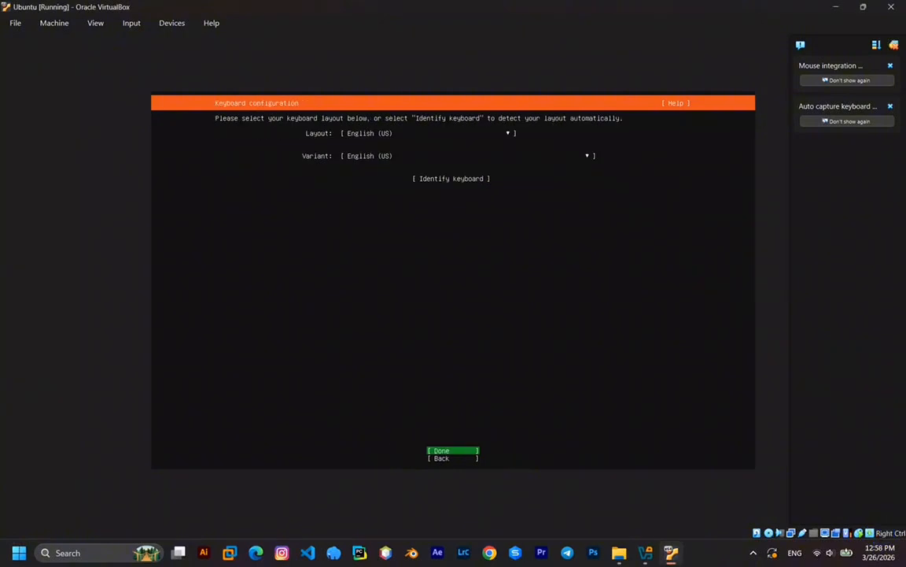
{"action": "key", "text": "Return"}
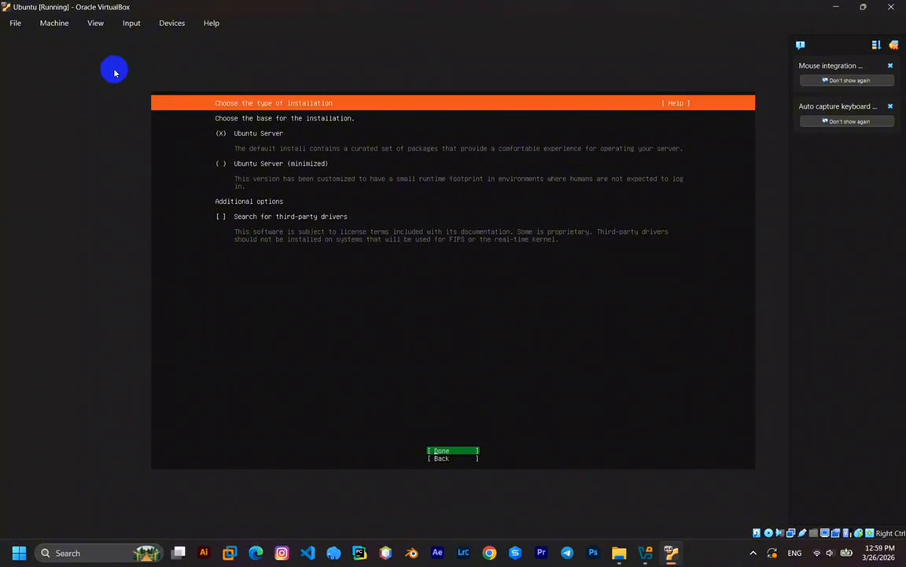
- Accept the Ubuntu Server base, the default enp0s3 network, a blank proxy address and the default archive mirror
{"action": "key", "text": "Return"}
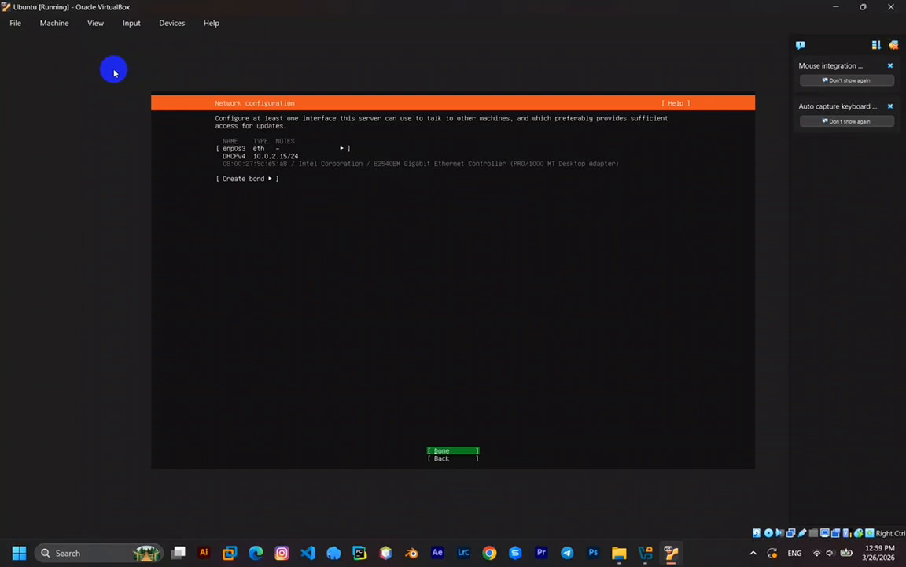
{"action": "key", "text": "Return"}
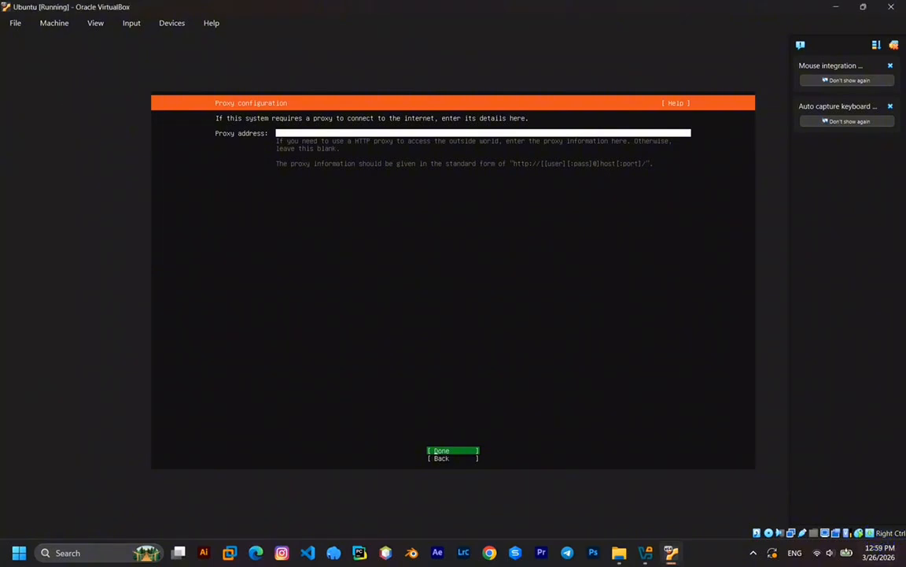
{"action": "key", "text": "Return"}
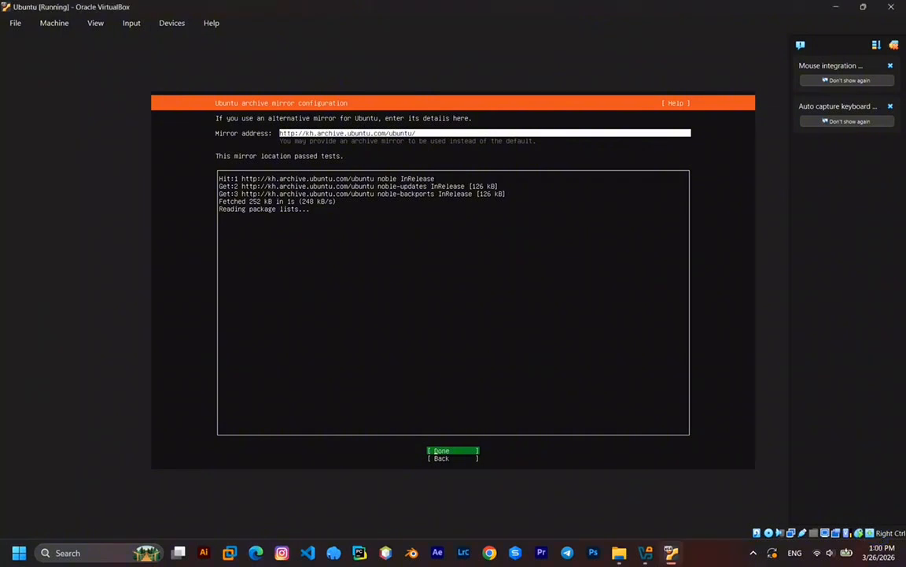
{"action": "key", "text": "Return"}
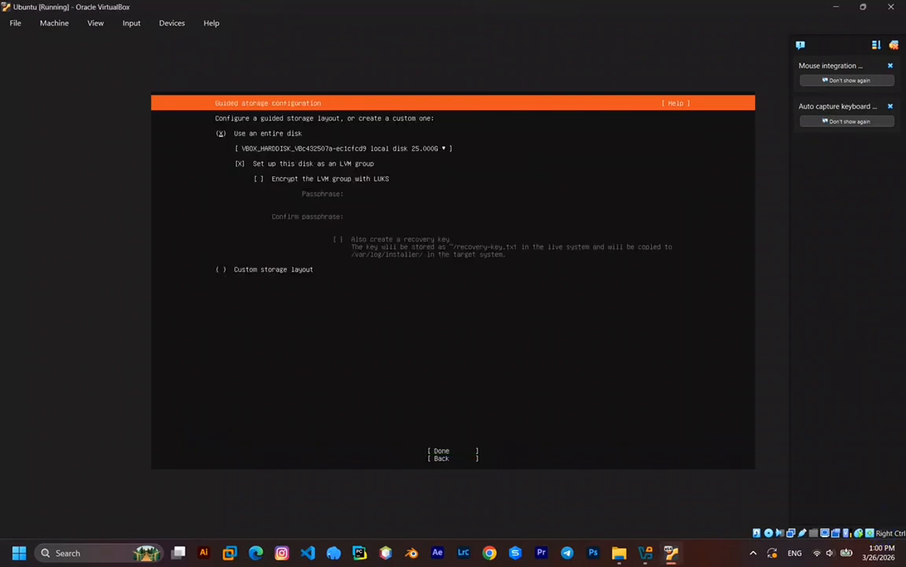
- Use the entire disk as an unencrypted LVM group and confirm the destructive storage action to begin installation
{"action": "key", "text": "Down"}
{"action": "key", "text": "Return"}
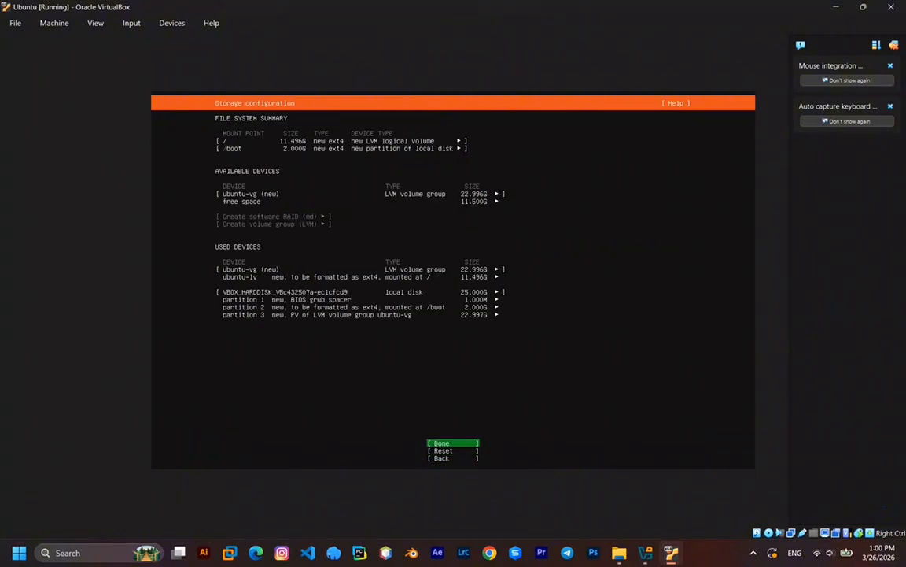
{"action": "key", "text": "Return"}
{"action": "key", "text": "Down"}
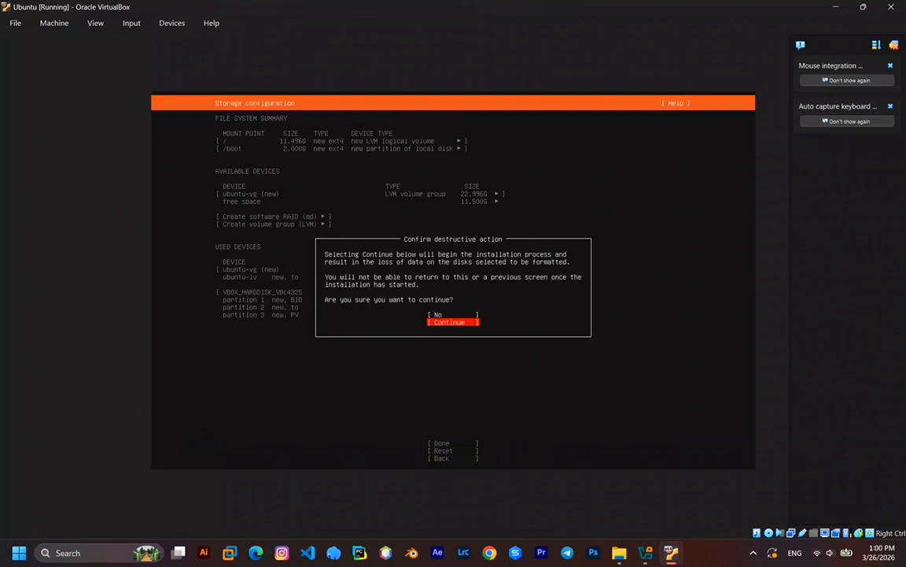
{"action": "key", "text": "Return"}
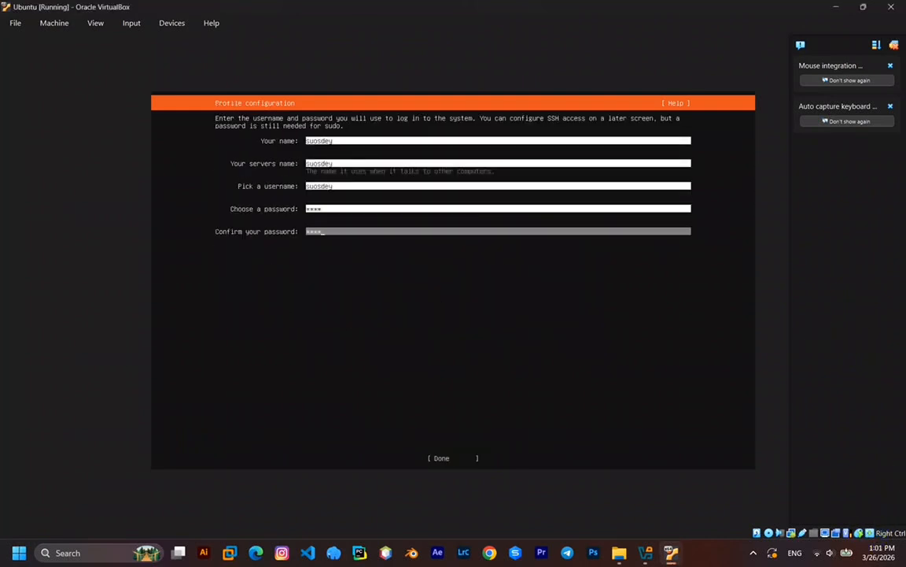
- Complete the profile with the name, server name, username and confirmed password, and skip Ubuntu Pro for now
{"action": "key", "text": "Tab"}
{"action": "key", "text": "Return"}
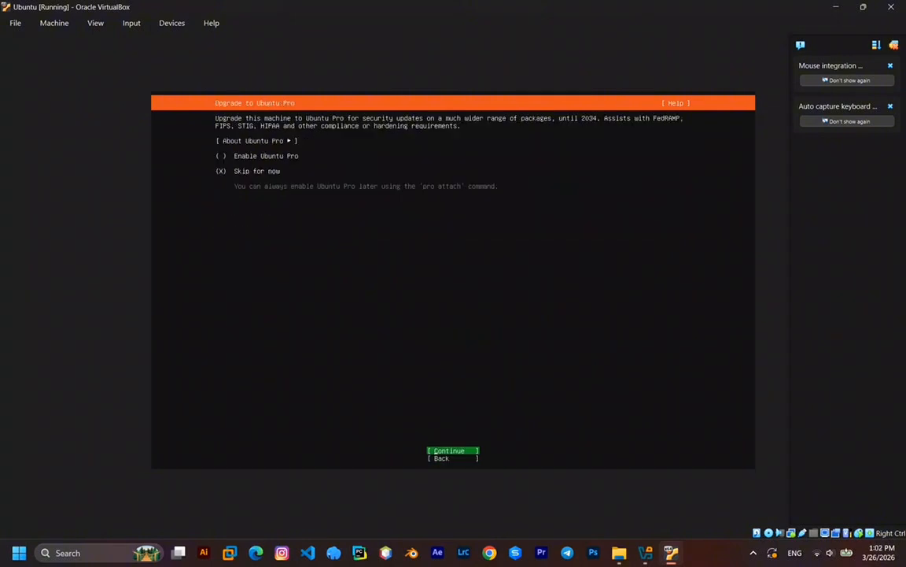
{"action": "key", "text": "Control_R"}
{"action": "key", "text": "Return"}
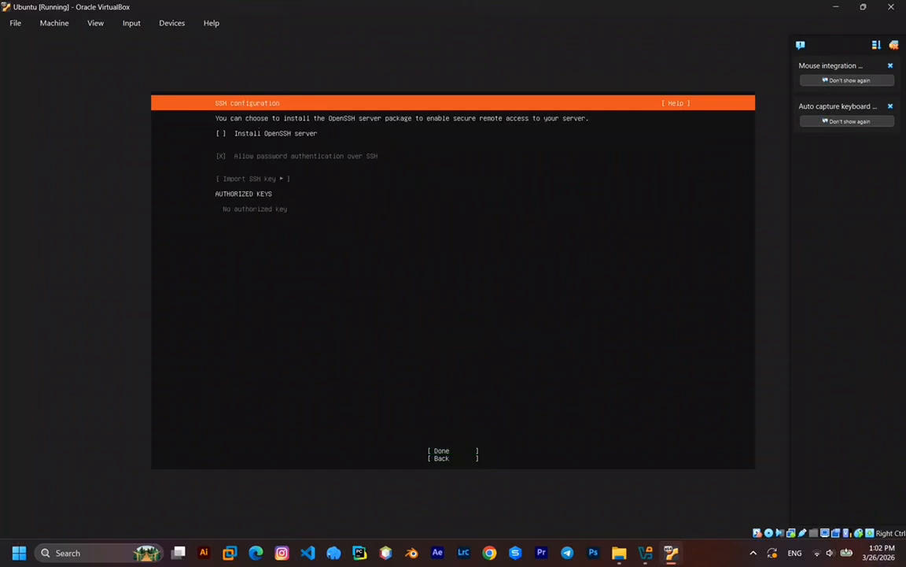
- Enable installation of the OpenSSH server and finish the SSH configuration without importing a key
{"action": "key", "text": "space"}
{"action": "key", "text": "Tab"}
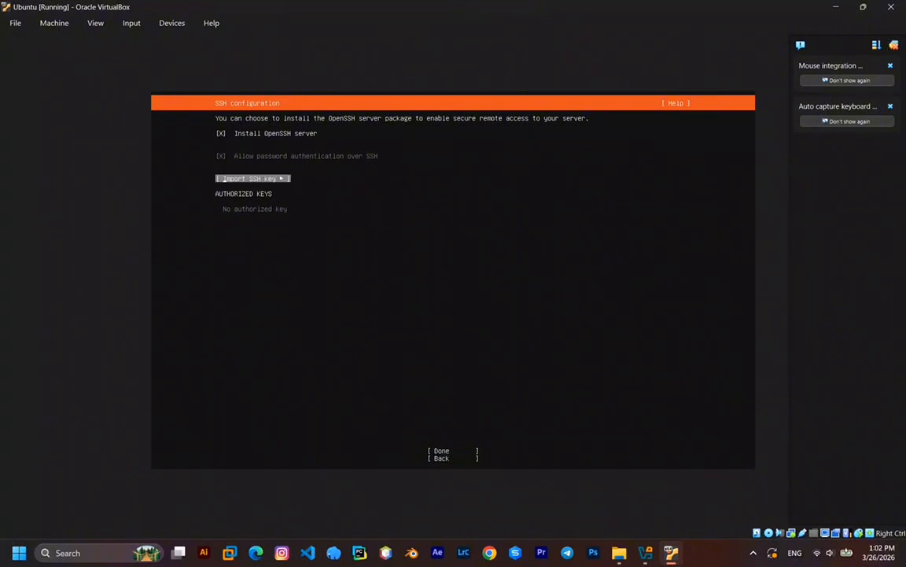
{"action": "key", "text": "Tab"}
{"action": "key", "text": "Return"}
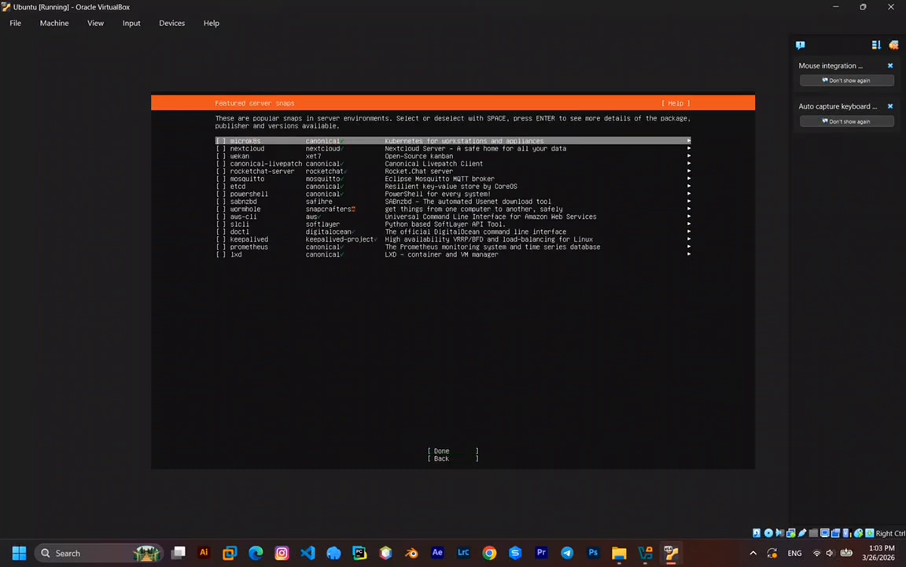
- Continue past the featured server snaps without selecting any of them
{"action": "key", "text": "Down"}
{"action": "key", "text": "Down"}
{"action": "key", "text": "Down"}
{"action": "key", "text": "Down"}
{"action": "key", "text": "Down"}
{"action": "key", "text": "Down"}
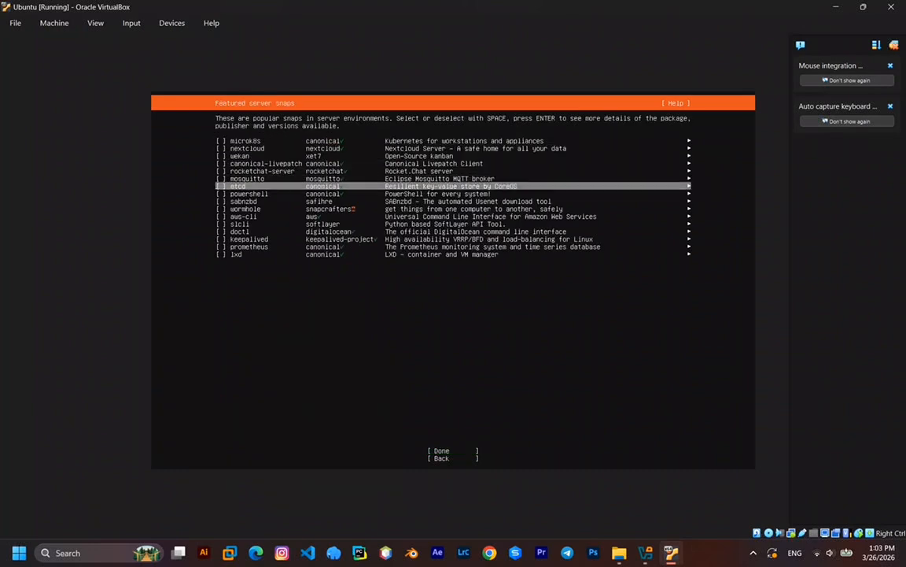
{"action": "key", "text": "Down"}
{"action": "key", "text": "Down"}
{"action": "key", "text": "Down"}
{"action": "key", "text": "Down"}
{"action": "key", "text": "Down"}
{"action": "key", "text": "Down"}
{"action": "key", "text": "Down"}
{"action": "key", "text": "Down"}
{"action": "key", "text": "Down"}
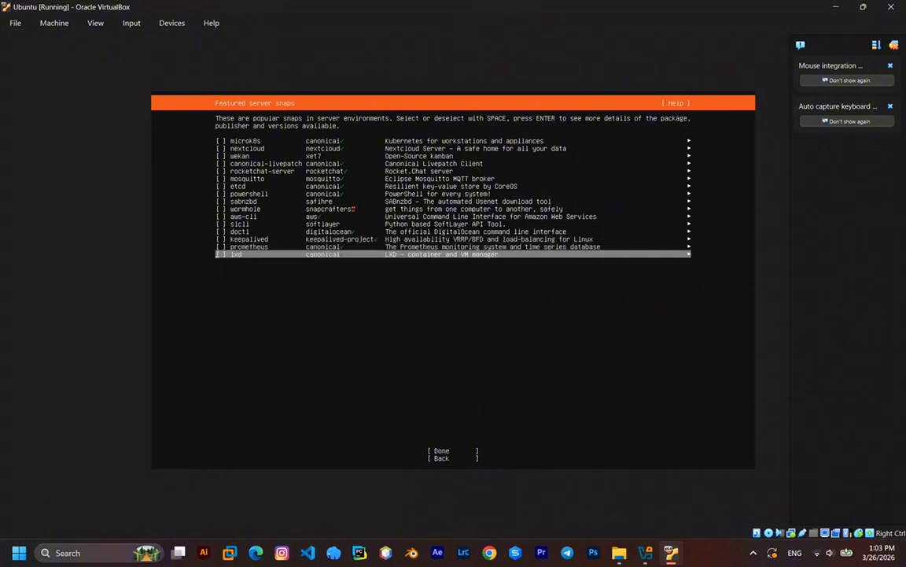
{"action": "key", "text": "Down"}
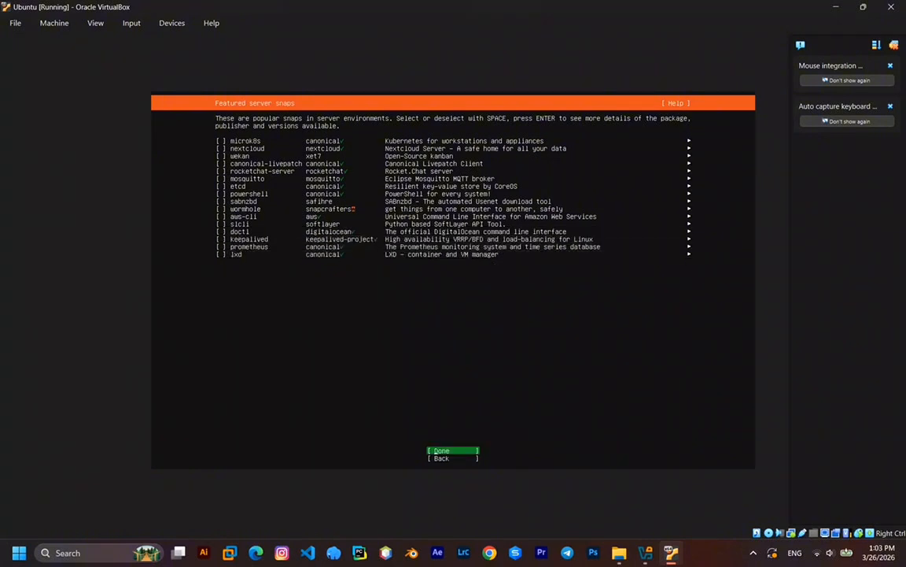
{"action": "key", "text": "Return"}
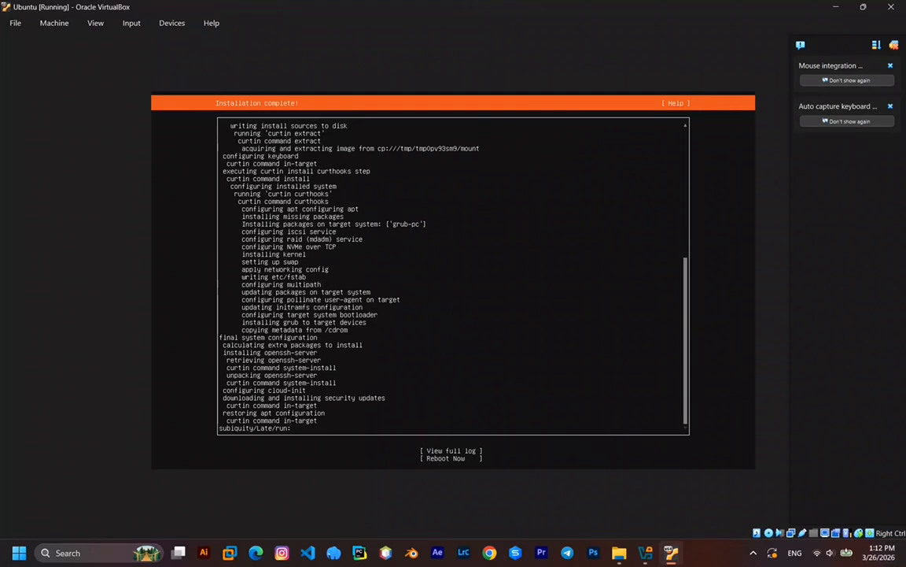
- Reboot the machine after the installation and acknowledge the request to remove the installation medium
{"action": "key", "text": "Down"}
{"action": "key", "text": "Down"}
{"action": "key", "text": "Return"}
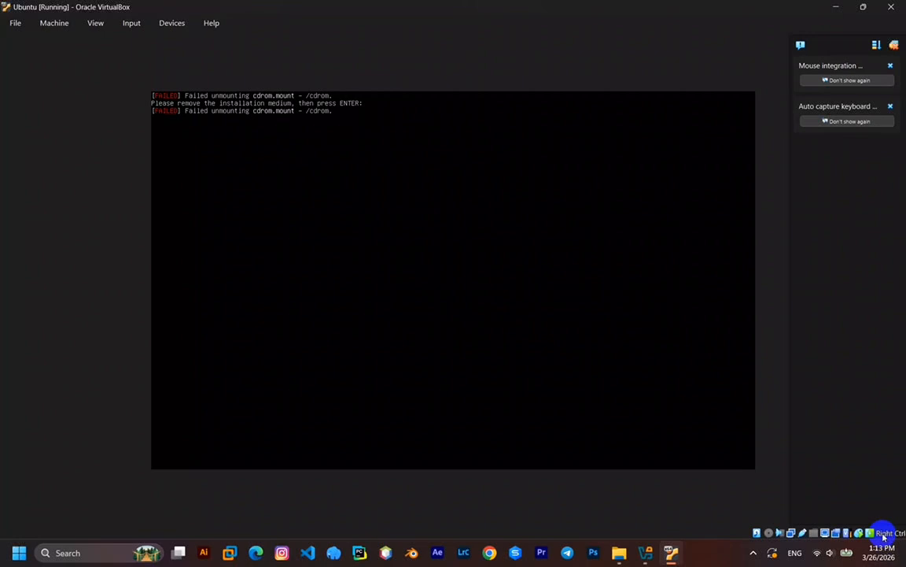
{"action": "key", "text": "Return"}
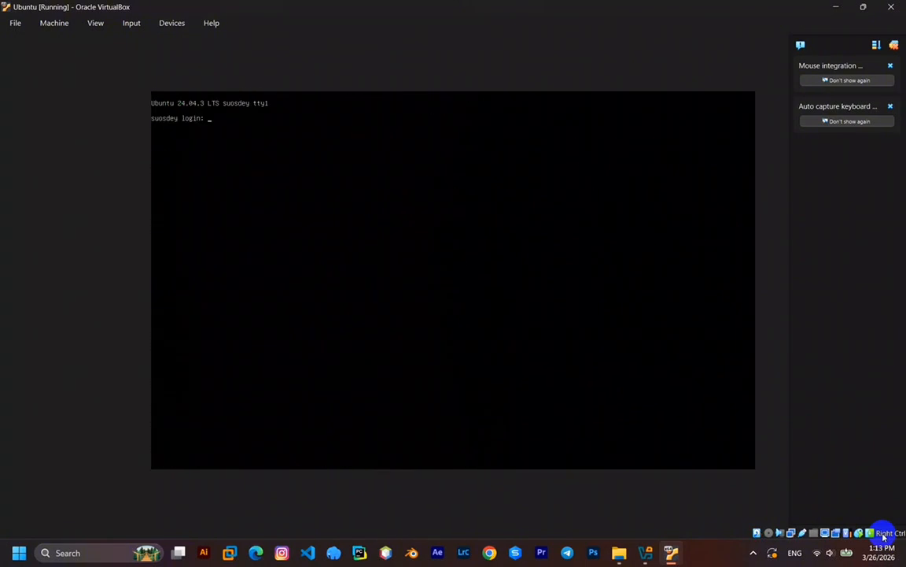
- Log in to the Ubuntu server with the username and account password
{"action": "type", "text": "suosdey"}
{"action": "key", "text": "Return"}
{"action": "key", "text": "Return"}
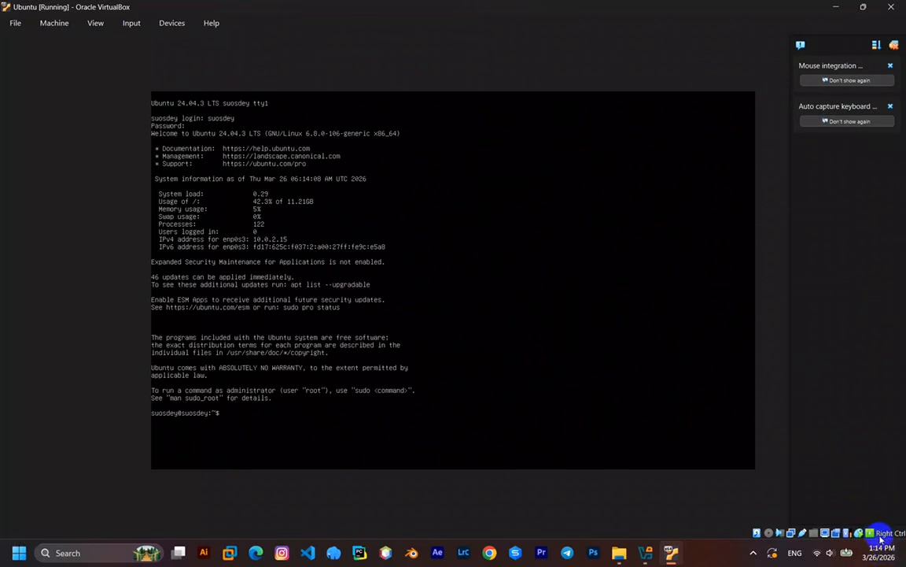
- Create the file /etc/cloud/cloud-int.disabled with sudo touch, authenticating with the account password
{"action": "type", "text": "su"}
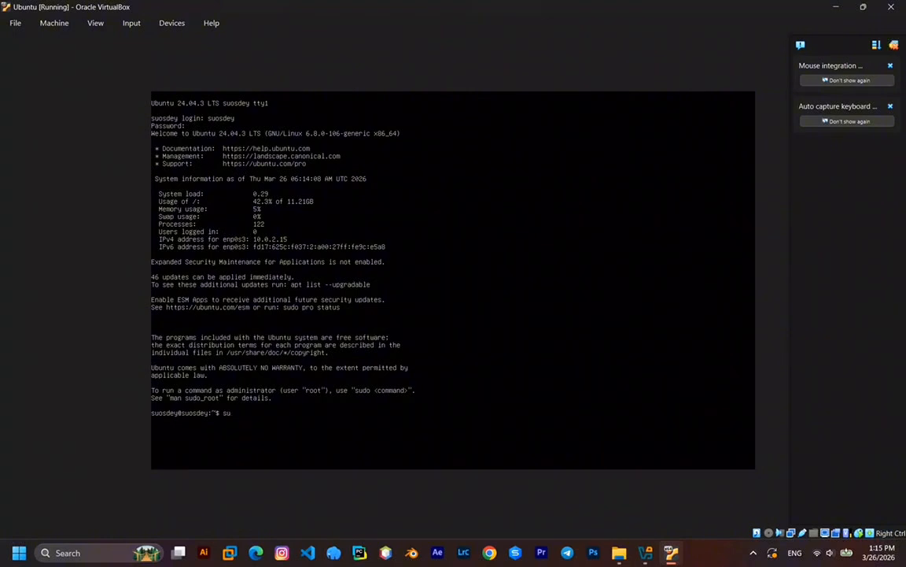
{"action": "type", "text": "do touch /etc/cloud/cloud-int."}
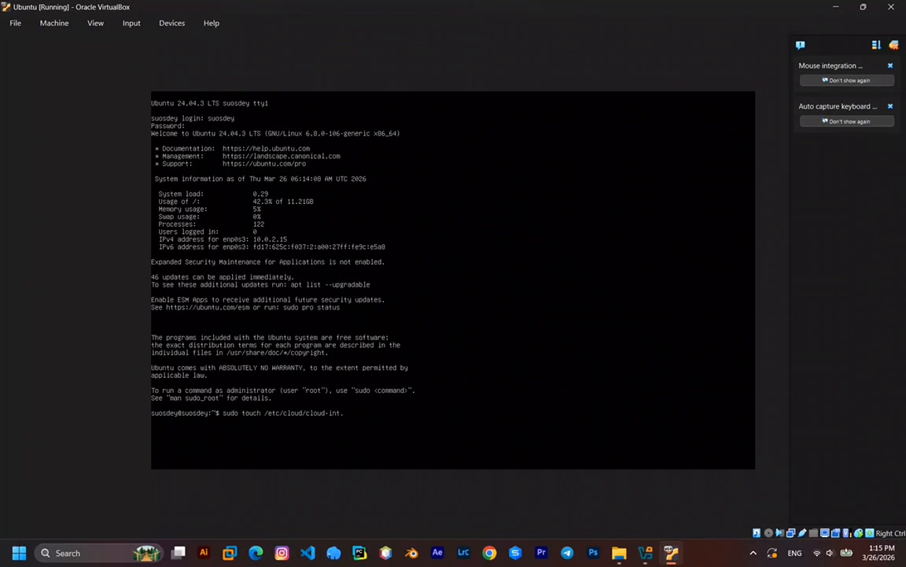
{"action": "type", "text": "dissa"}
{"action": "key", "text": "BackSpace"}
{"action": "key", "text": "BackSpace"}
{"action": "type", "text": "abled"}
{"action": "key", "text": "Return"}
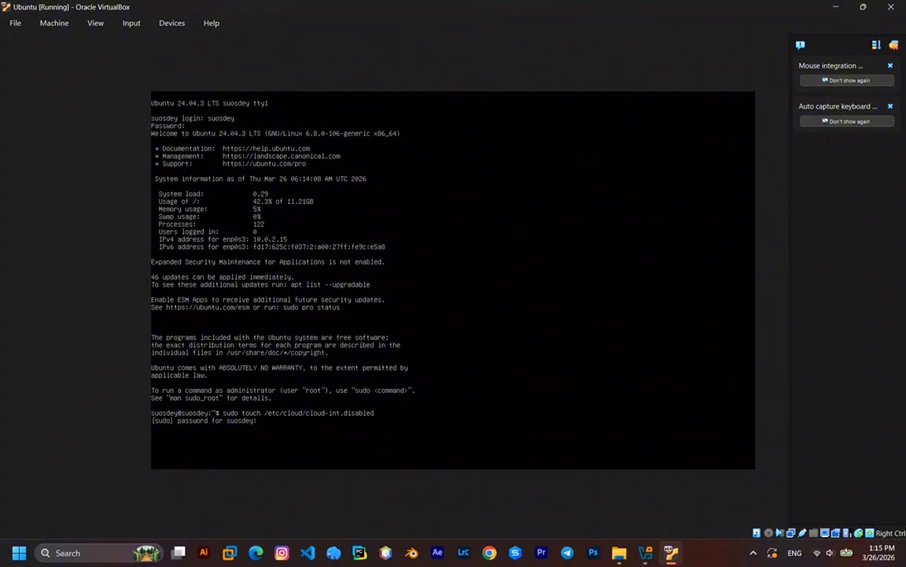
{"action": "key", "text": "Return"}
- Display the contents of /etc/cloud/cloud-int.disabled with cat
{"action": "type", "text": "cat /etc/clo"}
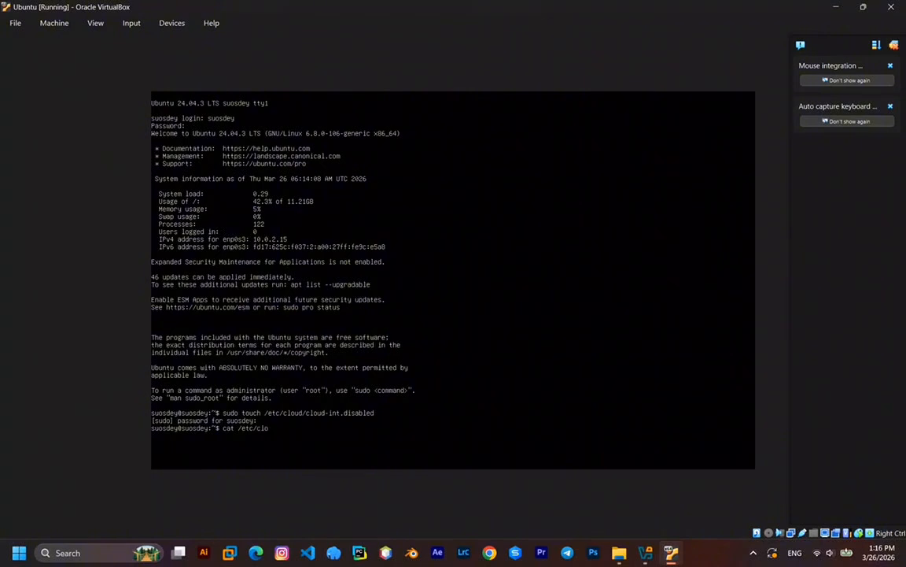
{"action": "type", "text": "ud/cound-int.disabled"}
{"action": "key", "text": "Return"}
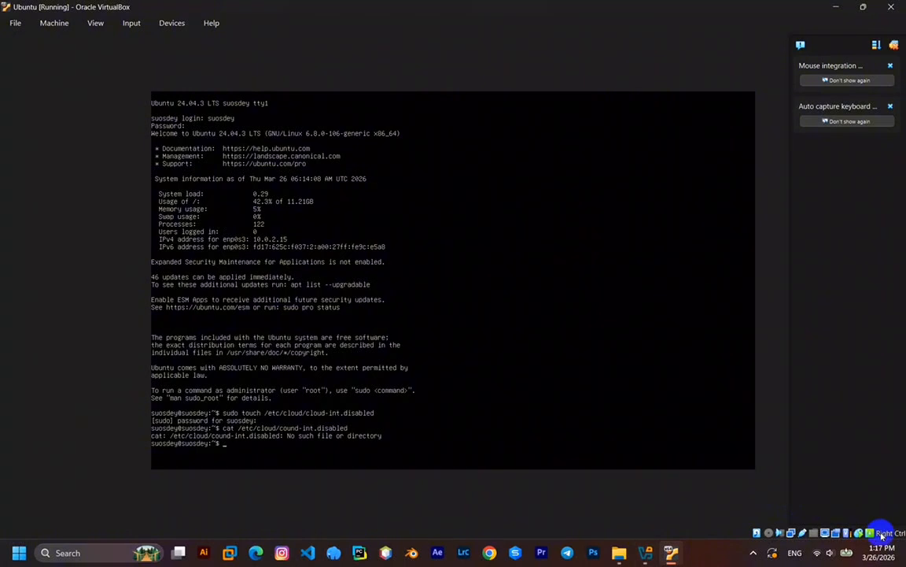
{"action": "key", "text": "Up"}
{"action": "key", "text": "Return"}
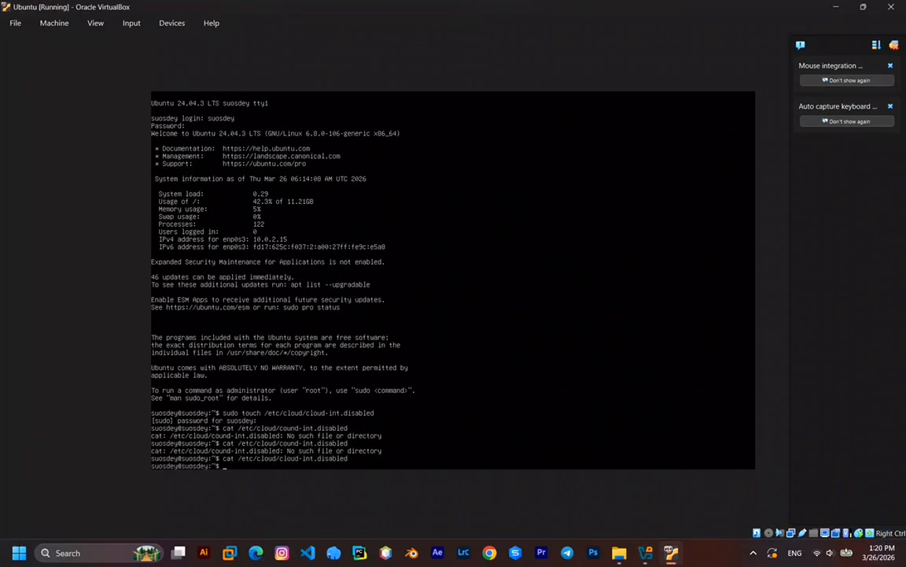
- Refresh the package lists with sudo apt update and upgrade the packages with sudo apt upgrade, answering y
{"action": "type", "text": "sudo apt update"}
{"action": "key", "text": "Return"}
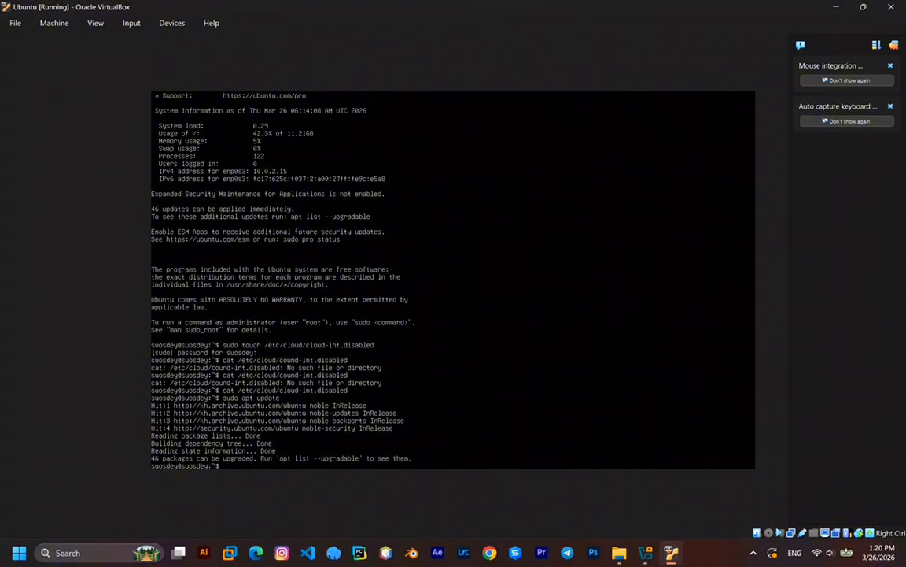
{"action": "type", "text": "suosdey:~$ sudo apt "}
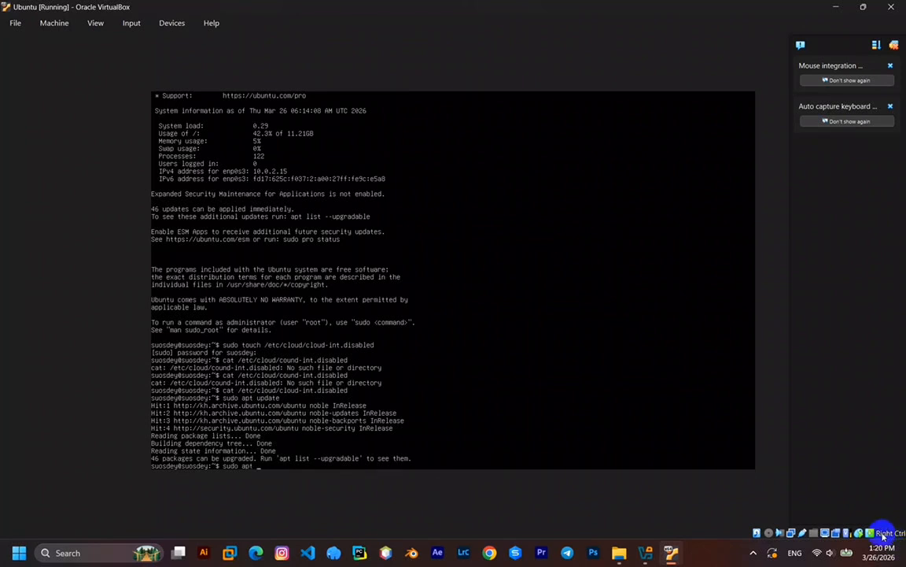
{"action": "type", "text": "upgrade"}
{"action": "key", "text": "Return"}
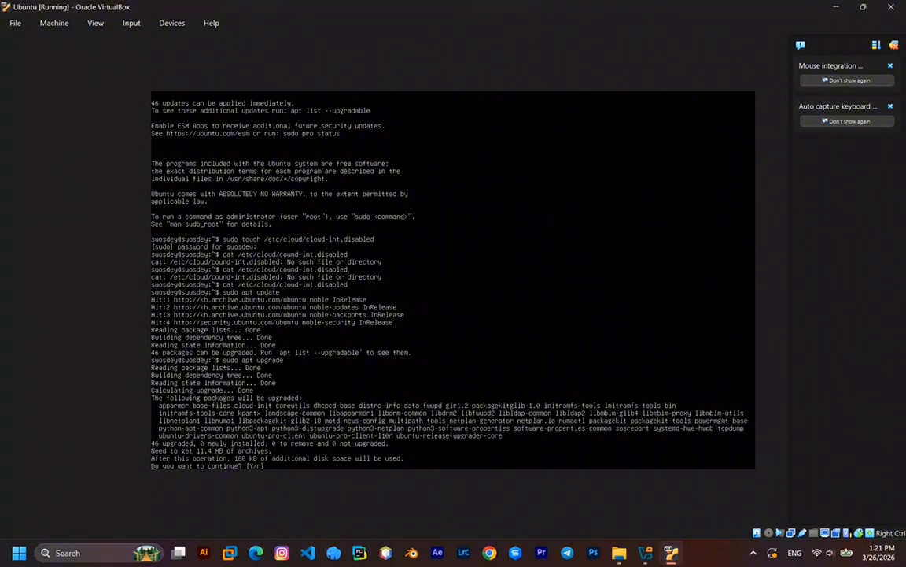
{"action": "type", "text": "y"}
{"action": "key", "text": "Return"}
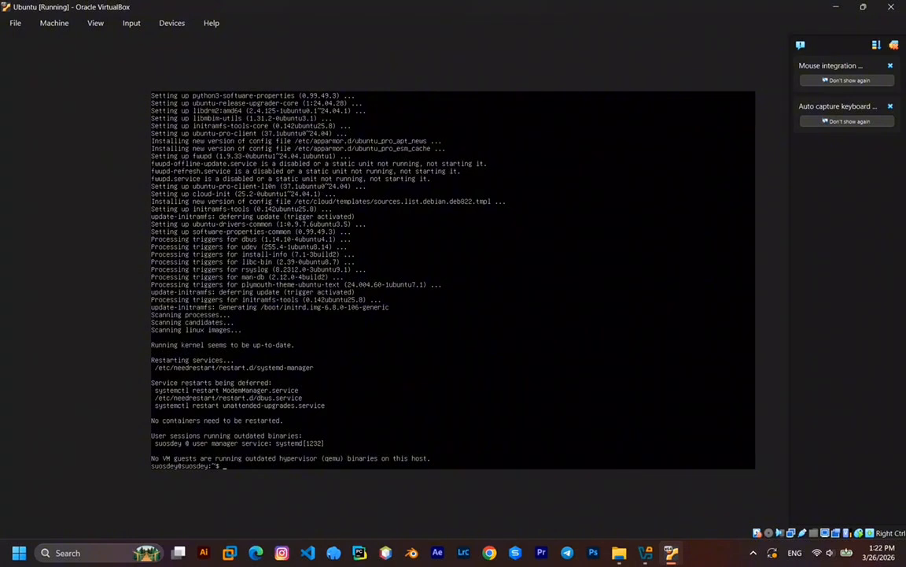
- Check the current user with whoami and power off the server with sudo shutdown now
{"action": "type", "text": "whoami"}
{"action": "key", "text": "Return"}
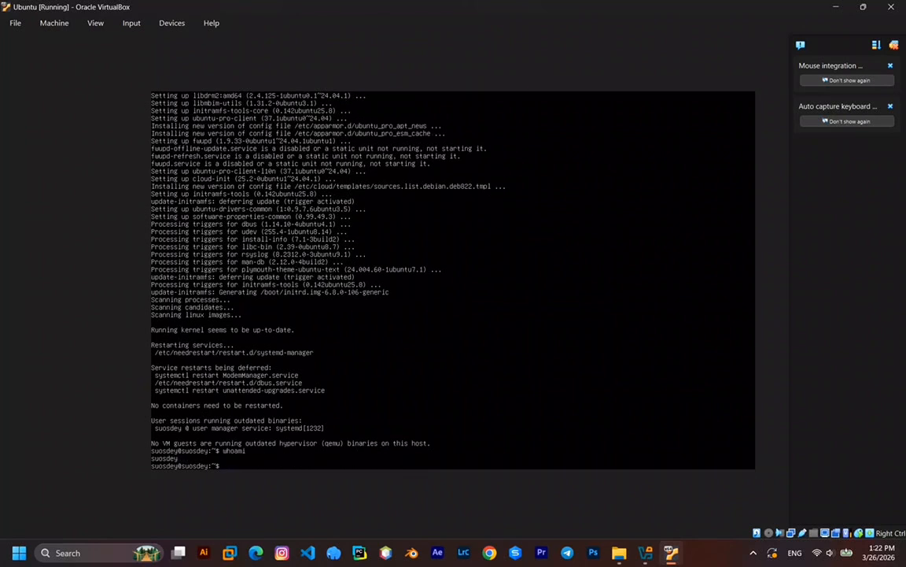
{"action": "type", "text": "sudo shutdown now"}
{"action": "key", "text": "Return"}
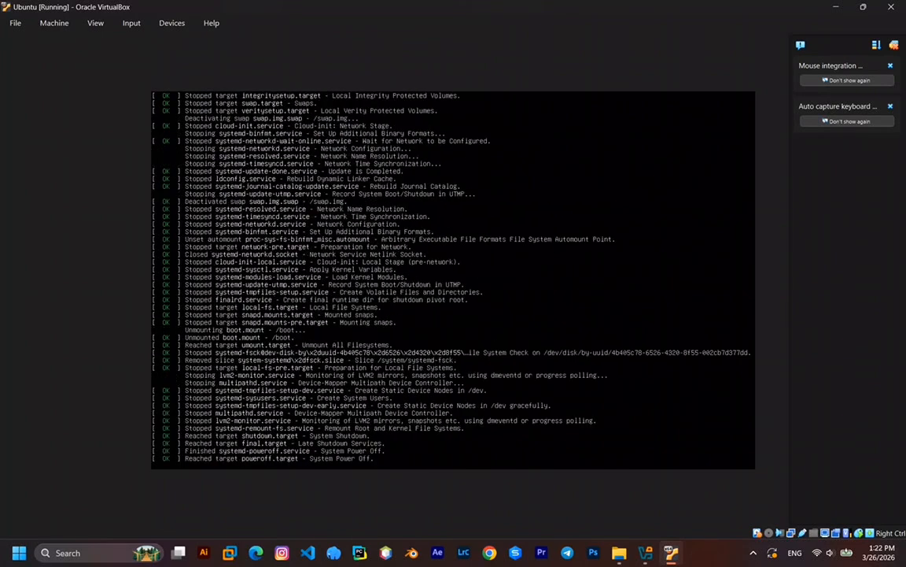